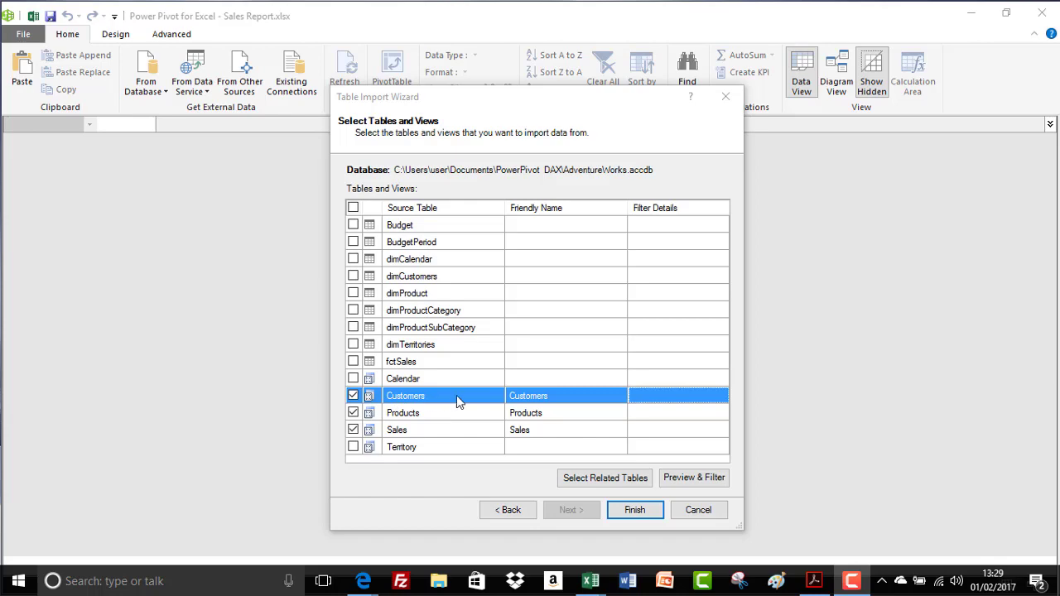
Step: Open the Customers table preview and widen the dialog to reveal more columns, including Occupation
left_click(689, 486)
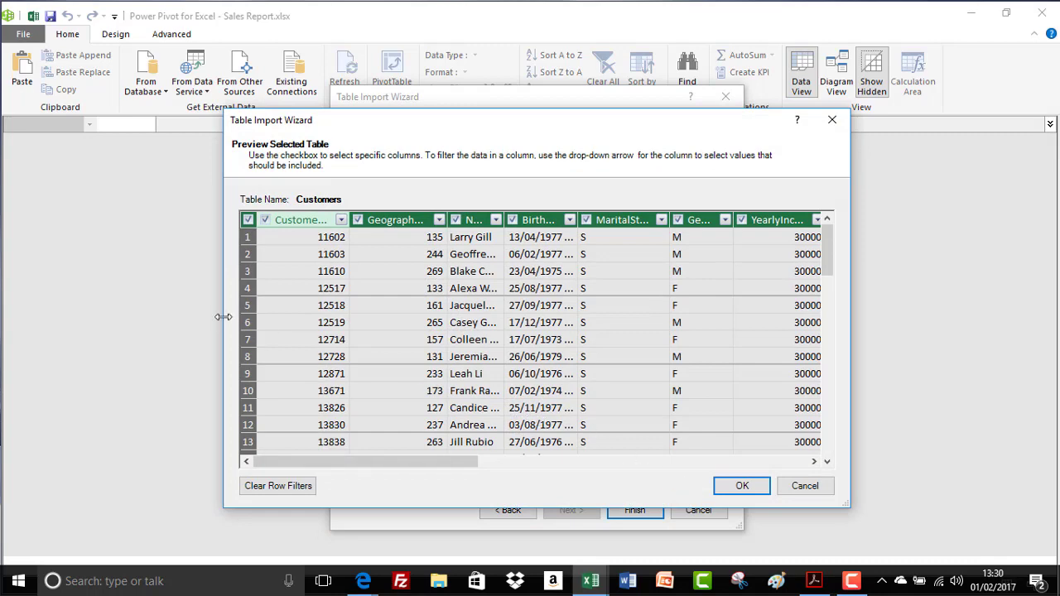
left_click_drag(224, 309, 63, 308)
left_click_drag(849, 331, 927, 327)
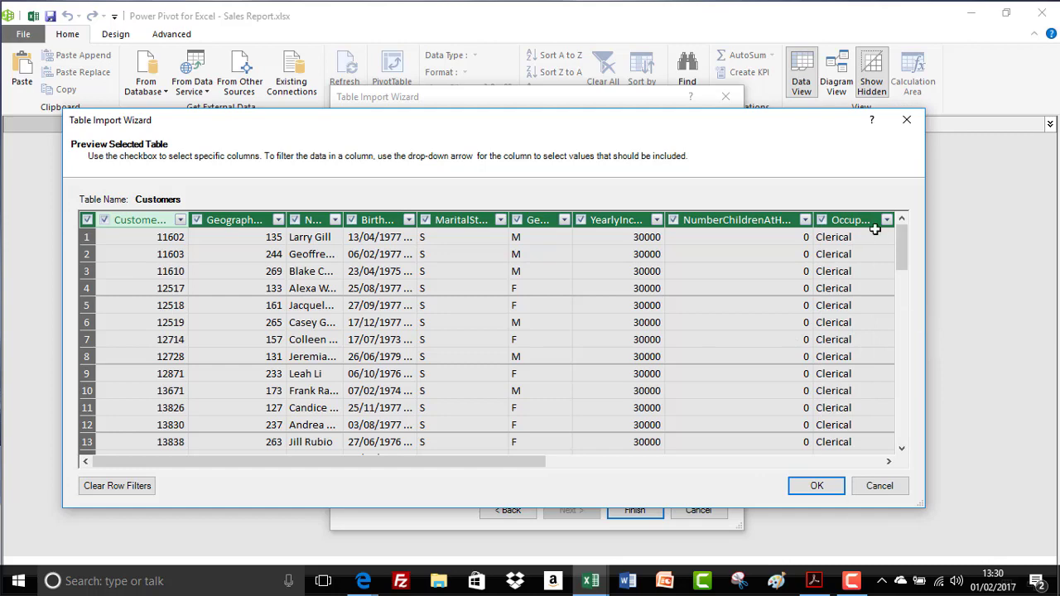
left_click_drag(904, 247, 907, 423)
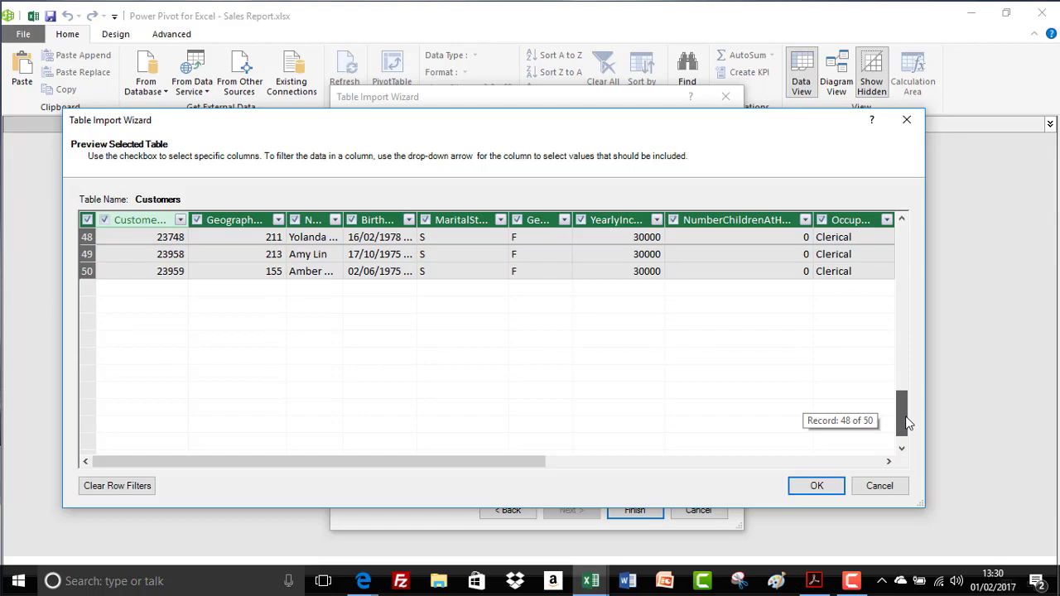
left_click_drag(907, 423, 909, 264)
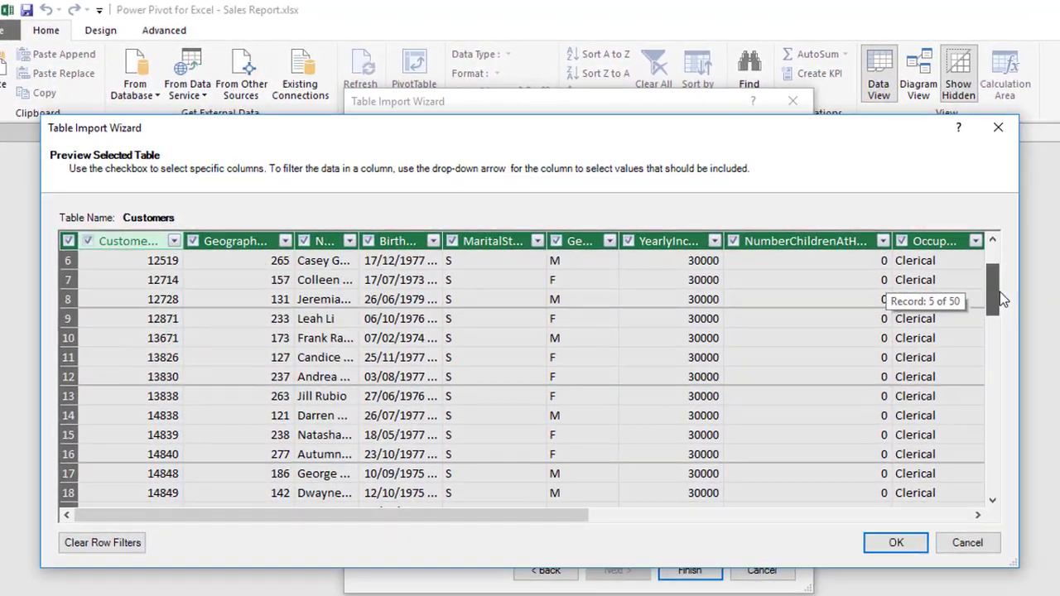
left_click_drag(1000, 291, 1000, 264)
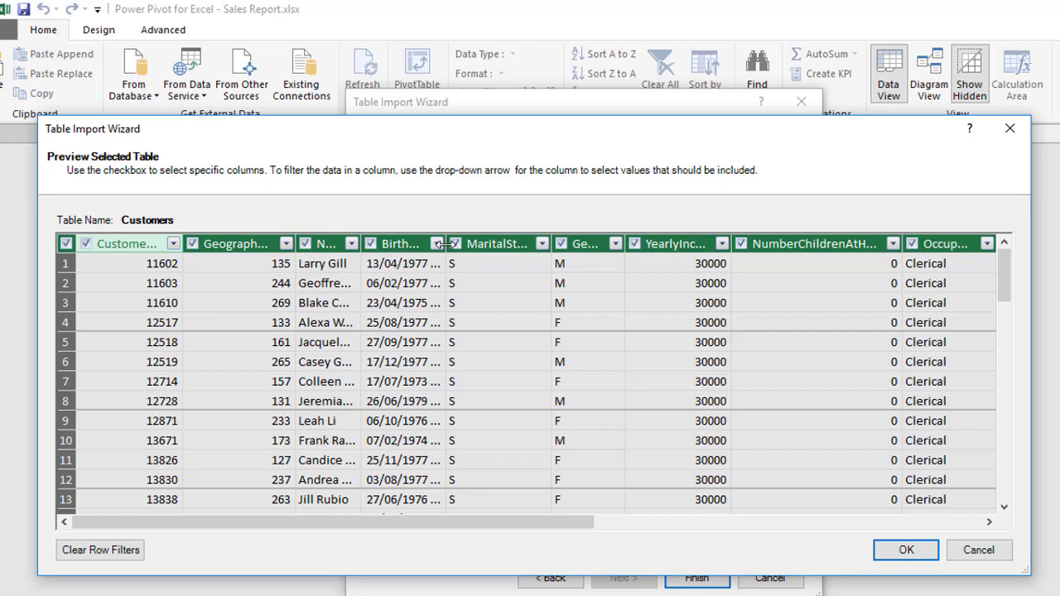
Step: Widen and re-narrow the BirthDate column, then scroll across the preview's remaining columns
left_click_drag(446, 243, 515, 246)
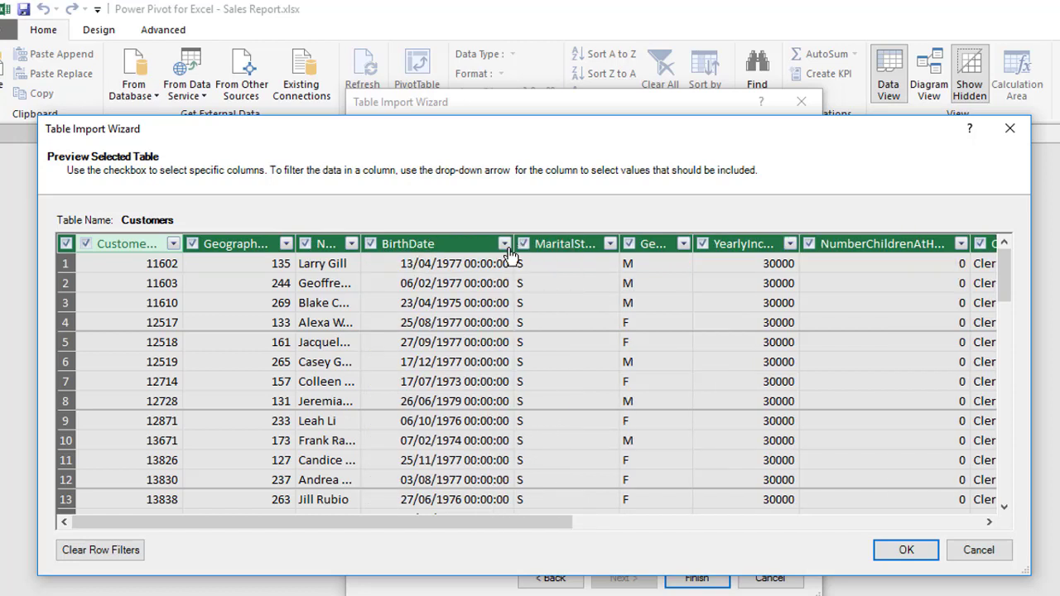
left_click_drag(513, 243, 456, 243)
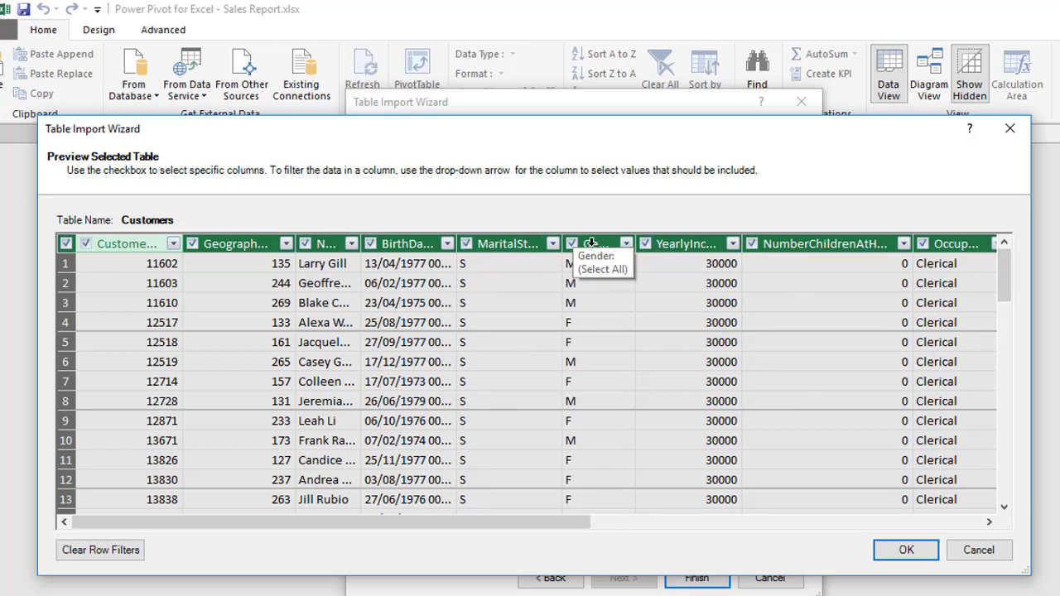
left_click_drag(576, 524, 961, 543)
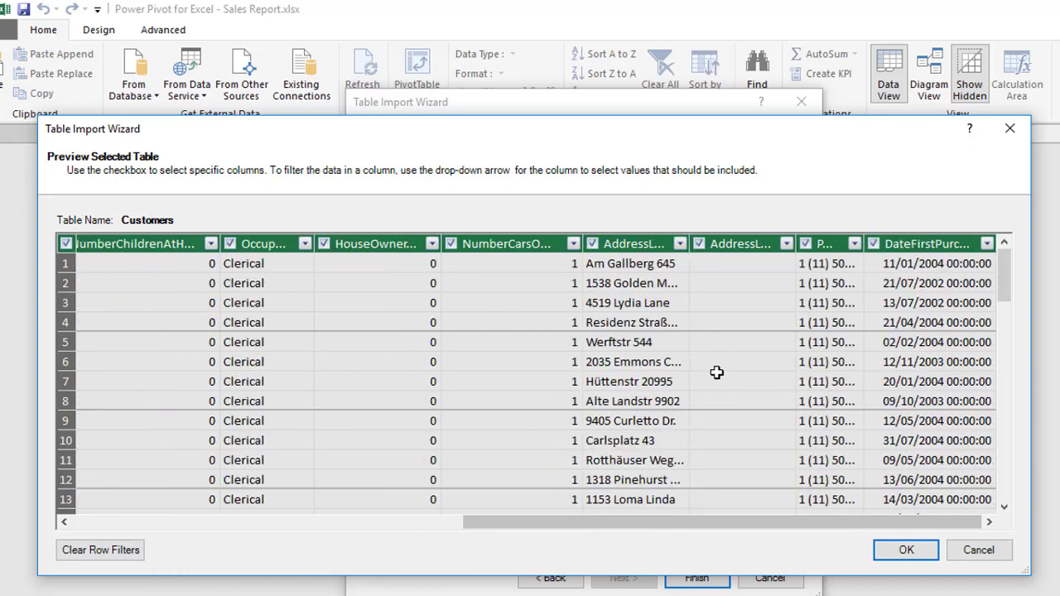
Step: Exclude NumberCarsOwned, AddressLine1, AddressLine2, Phone and DateFirstPurchase from the Customers import and confirm
left_click(453, 246)
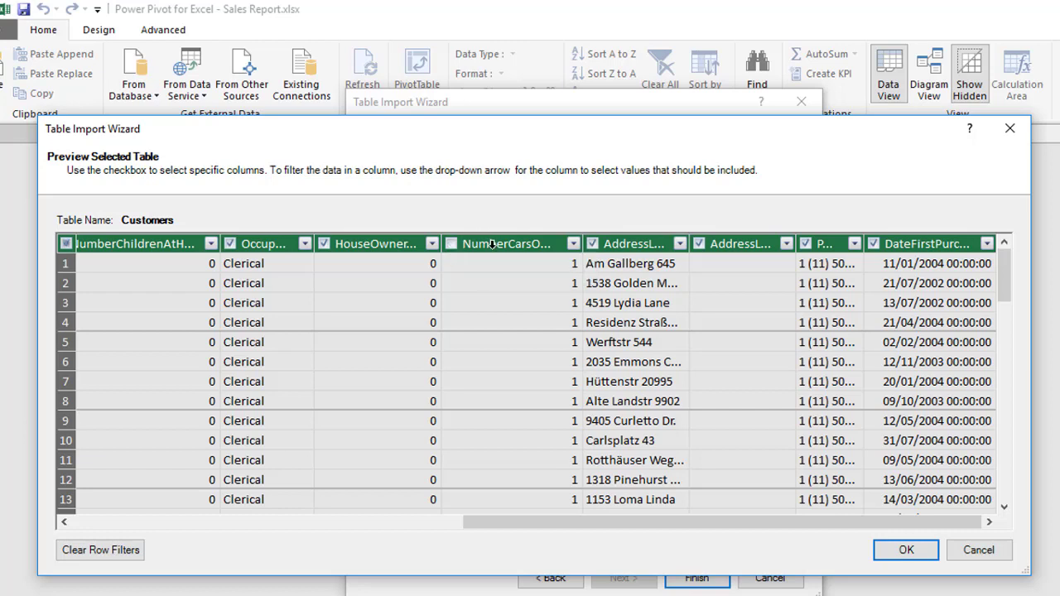
left_click(594, 246)
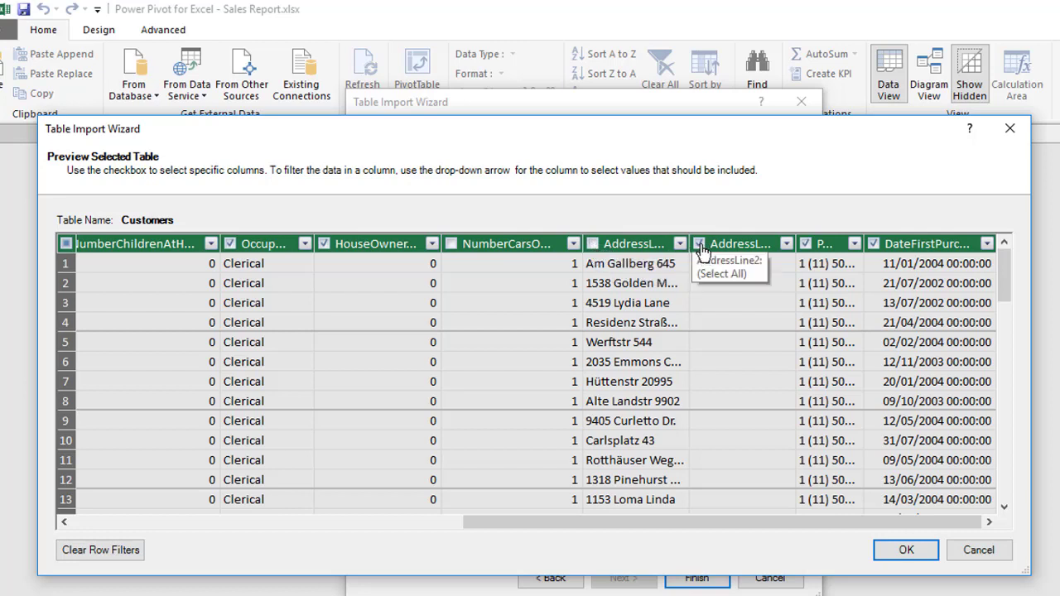
left_click(699, 245)
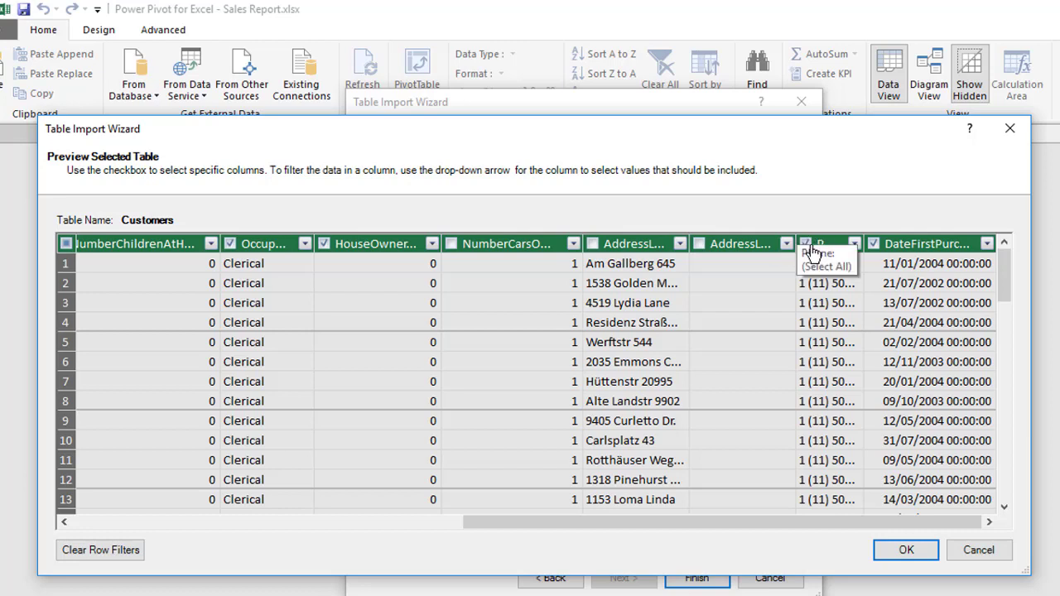
left_click(806, 243)
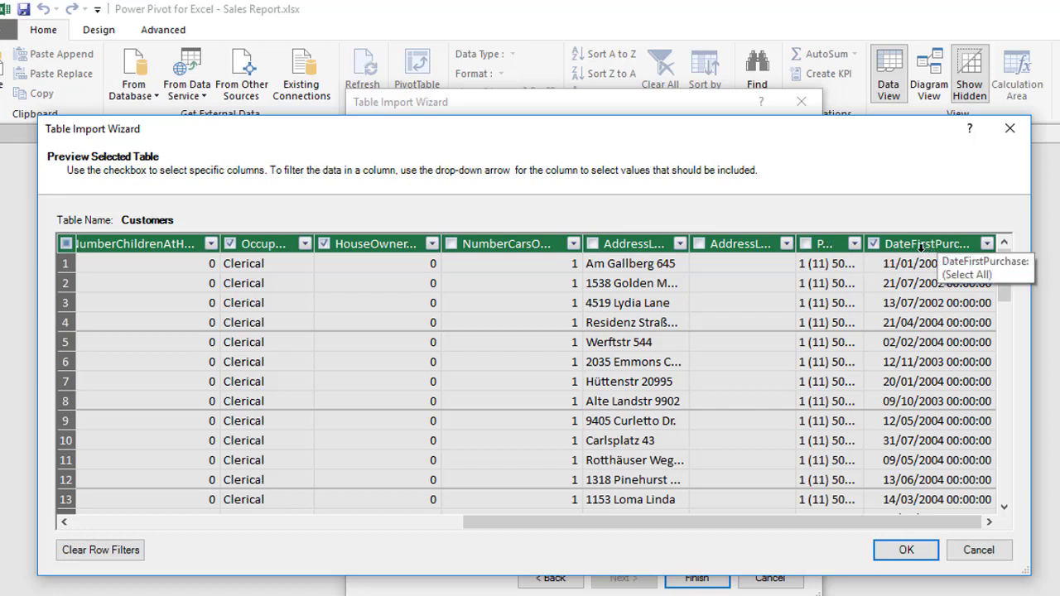
left_click(874, 244)
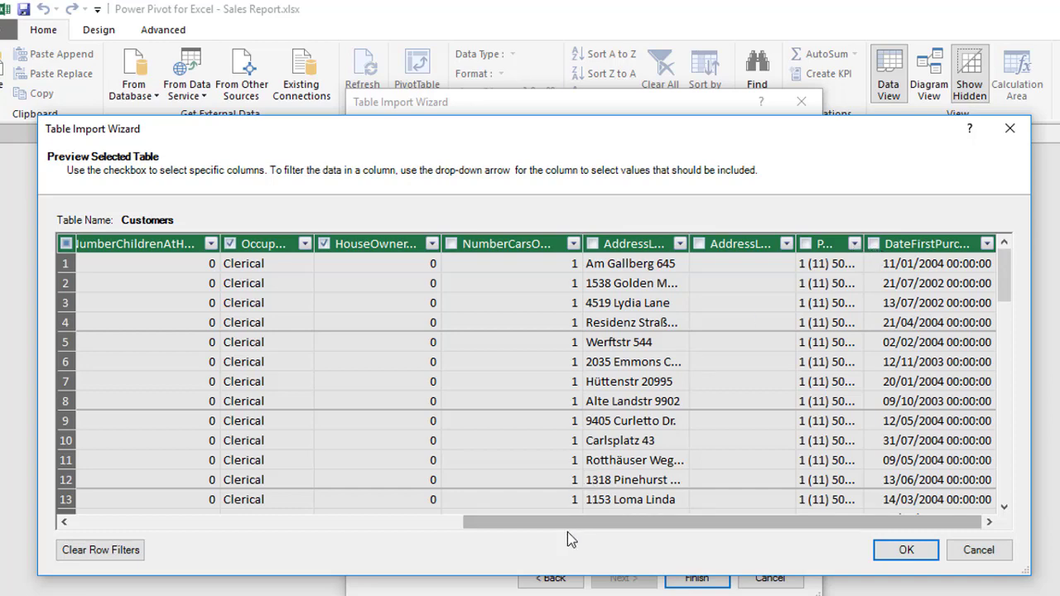
left_click_drag(569, 523, 952, 519)
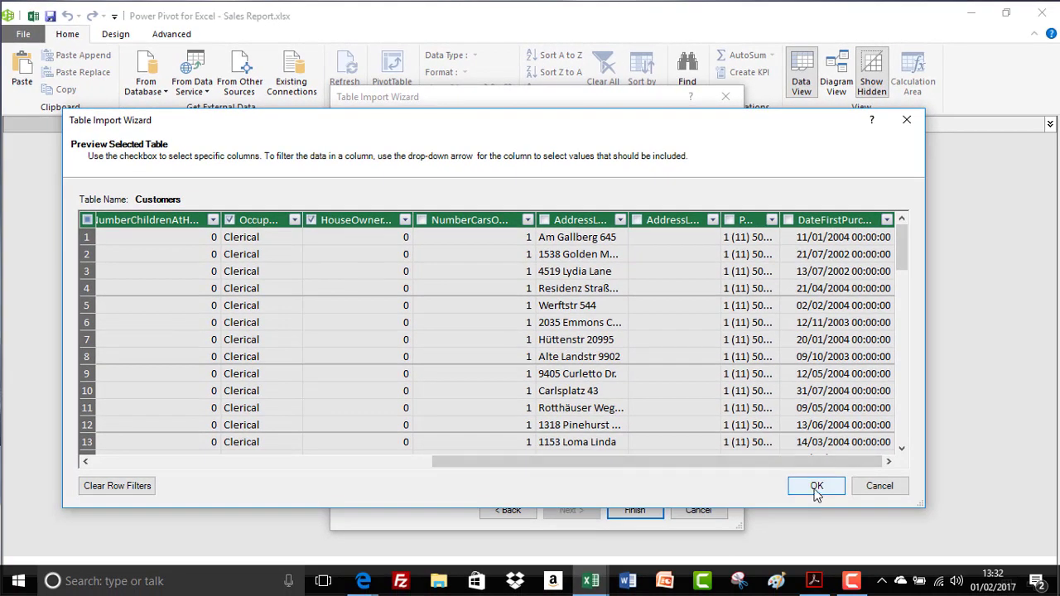
left_click(817, 488)
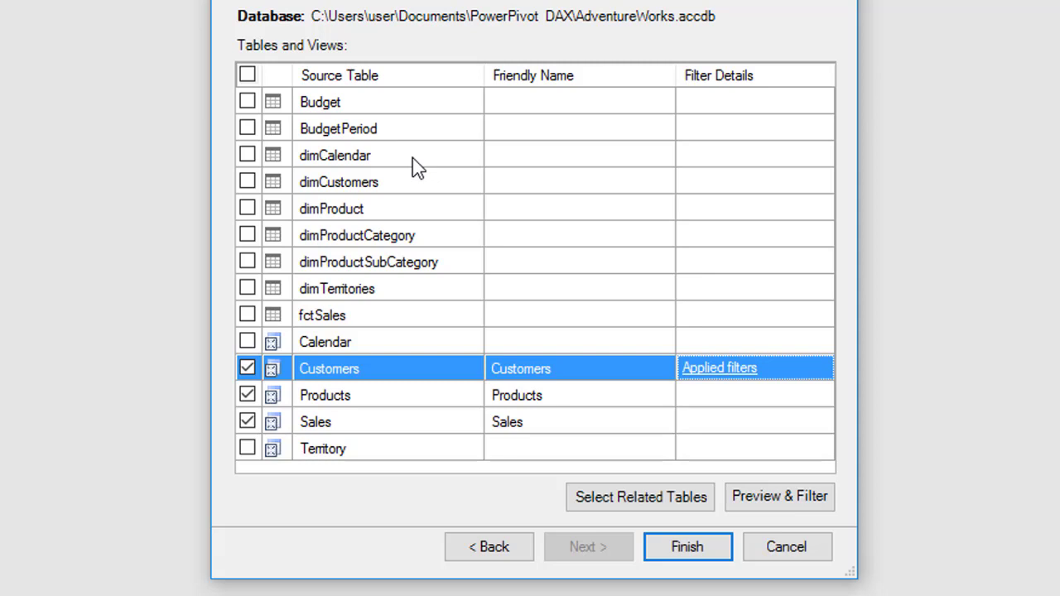
left_click(413, 157)
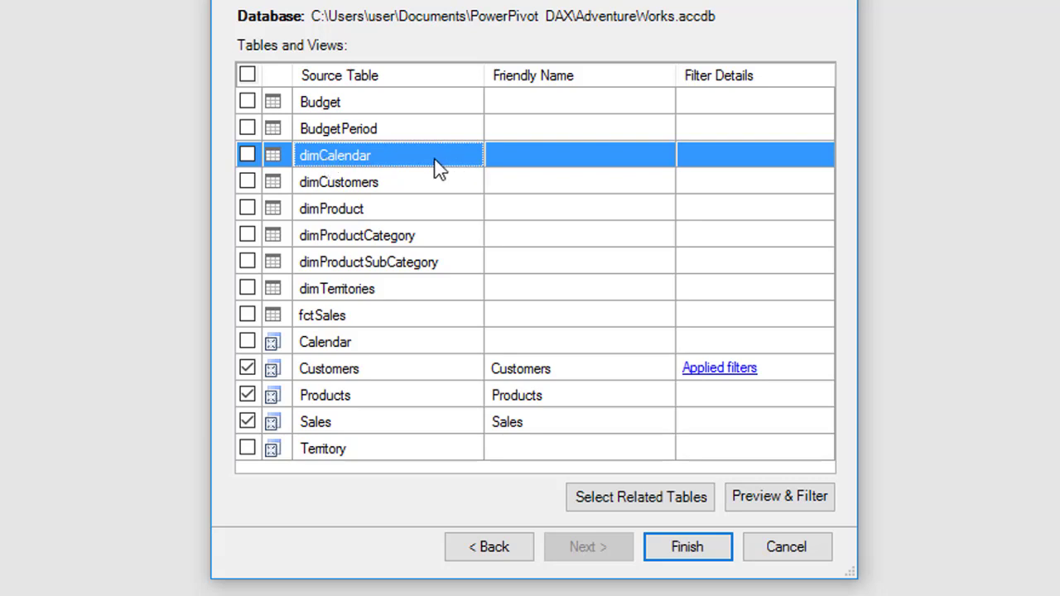
left_click(514, 166)
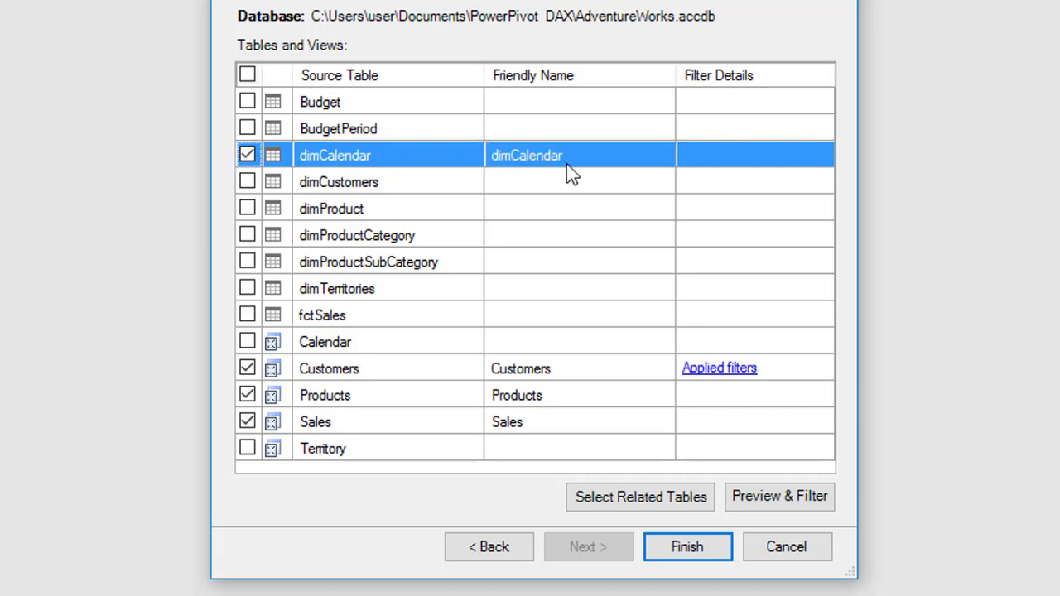
left_click(513, 161)
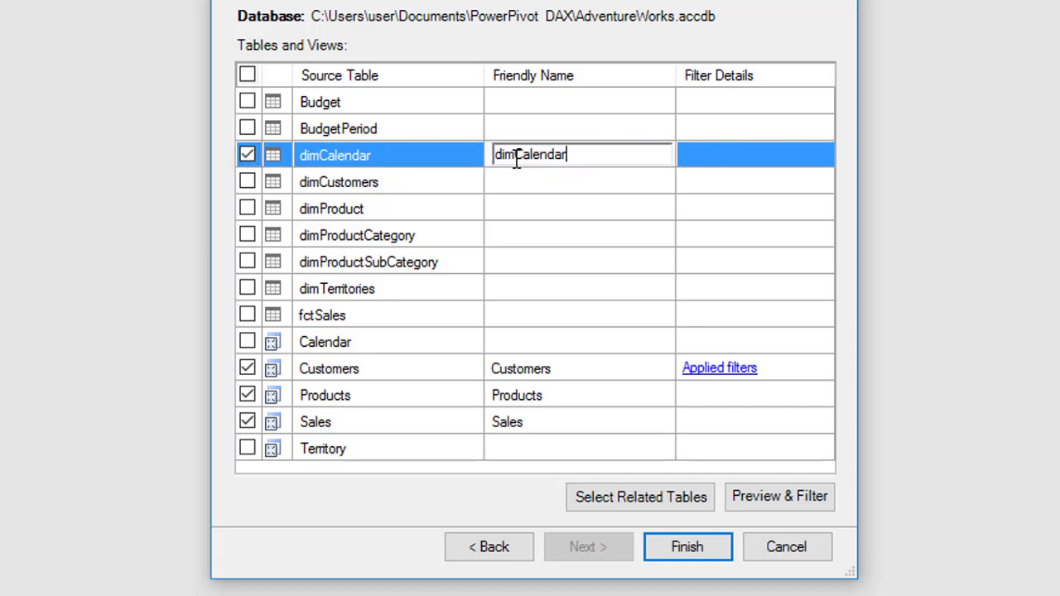
key("BackSpace")
key("BackSpace")
key("BackSpace")
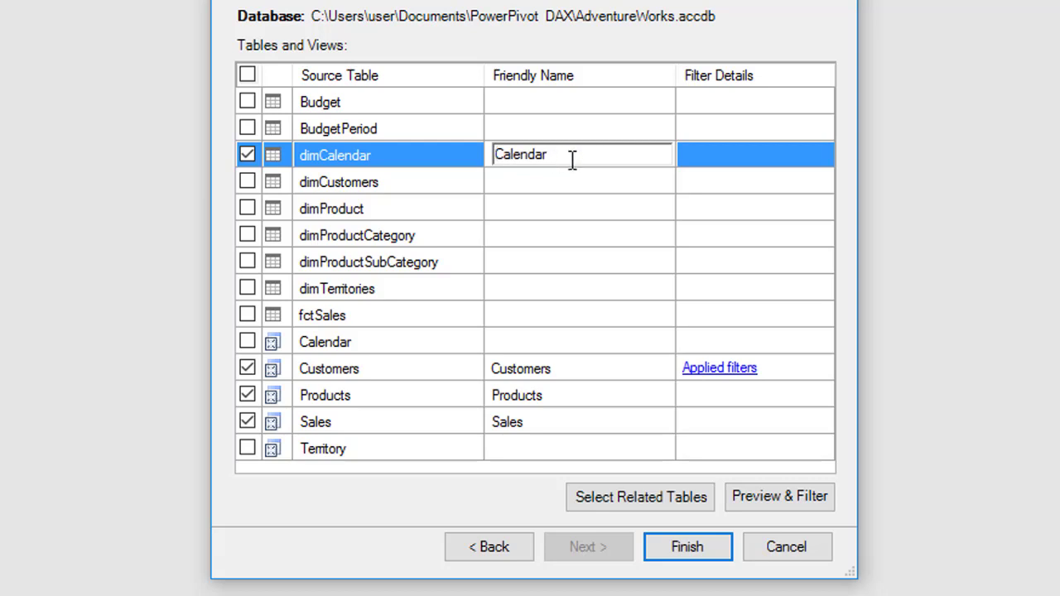
left_click(626, 184)
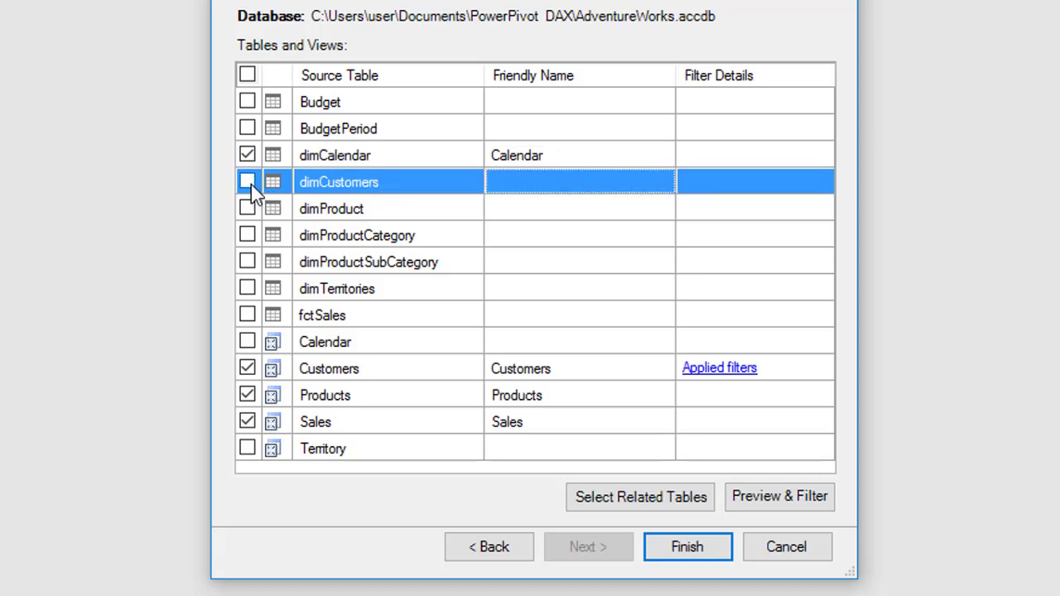
left_click(516, 184)
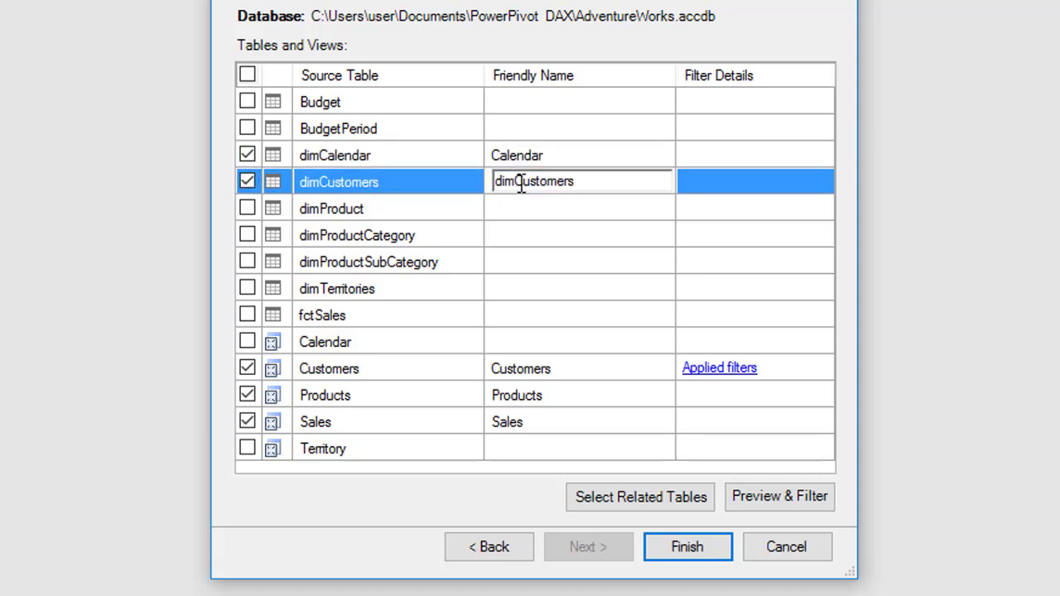
key("BackSpace")
key("BackSpace")
key("BackSpace")
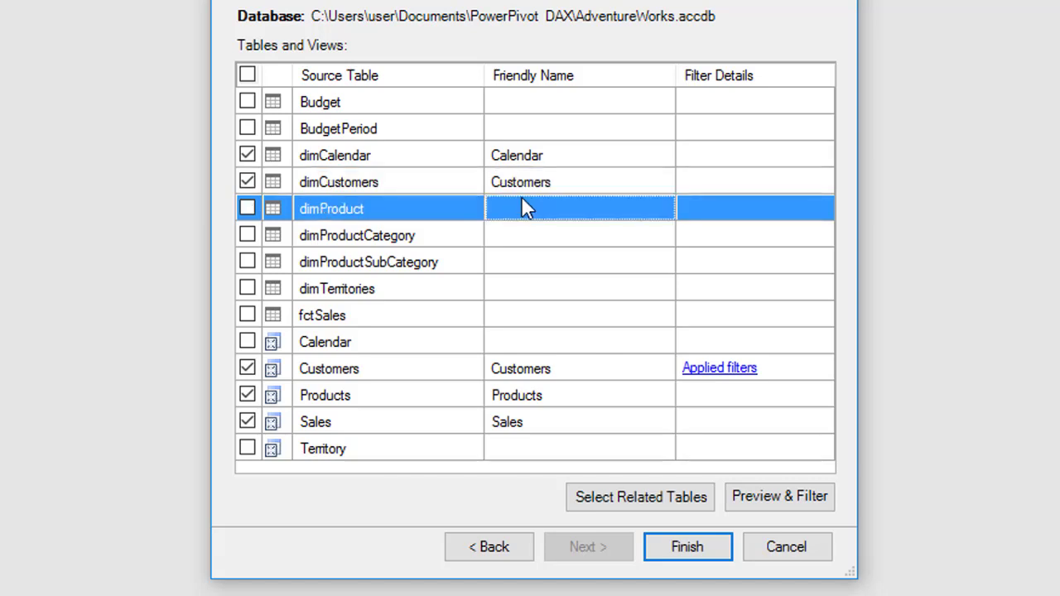
left_click(247, 181)
left_click(247, 155)
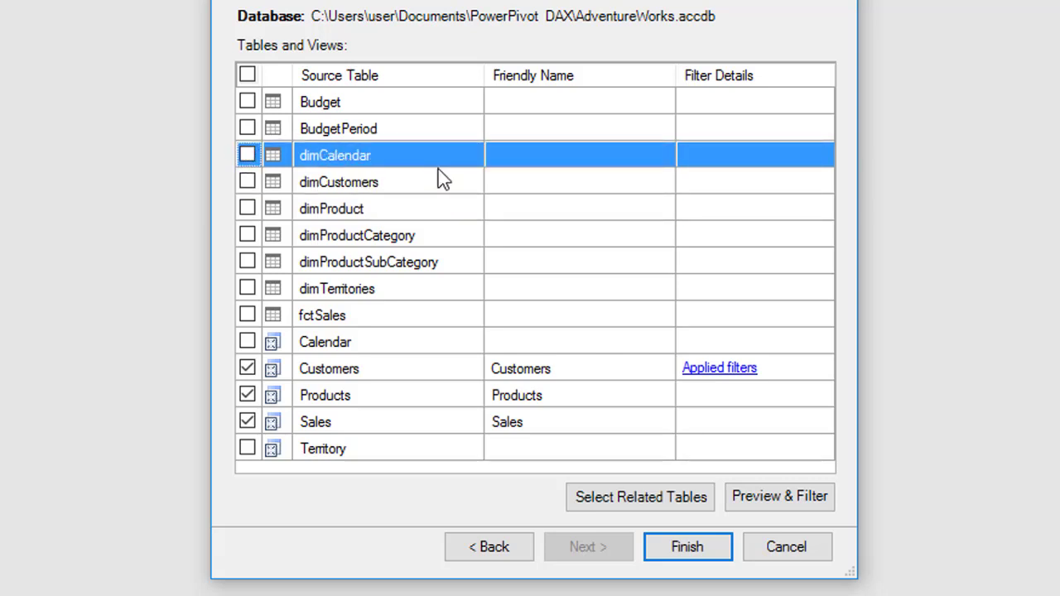
Step: Step through the Customers, Products and Sales friendly names in the table list, leaving them unchanged
left_click(565, 370)
left_click(562, 396)
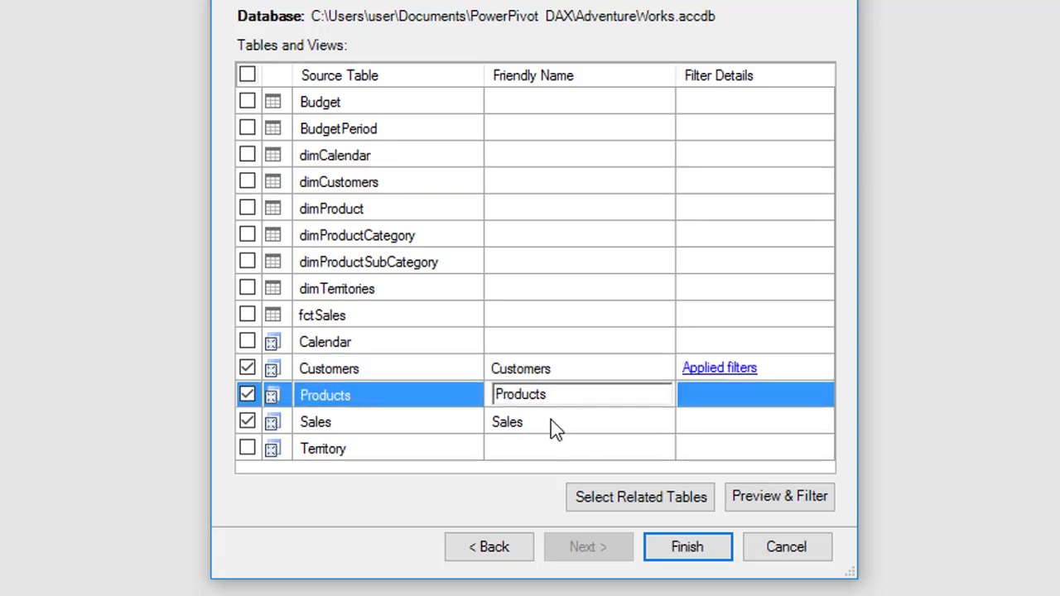
left_click(549, 423)
left_click(556, 401)
left_click(564, 372)
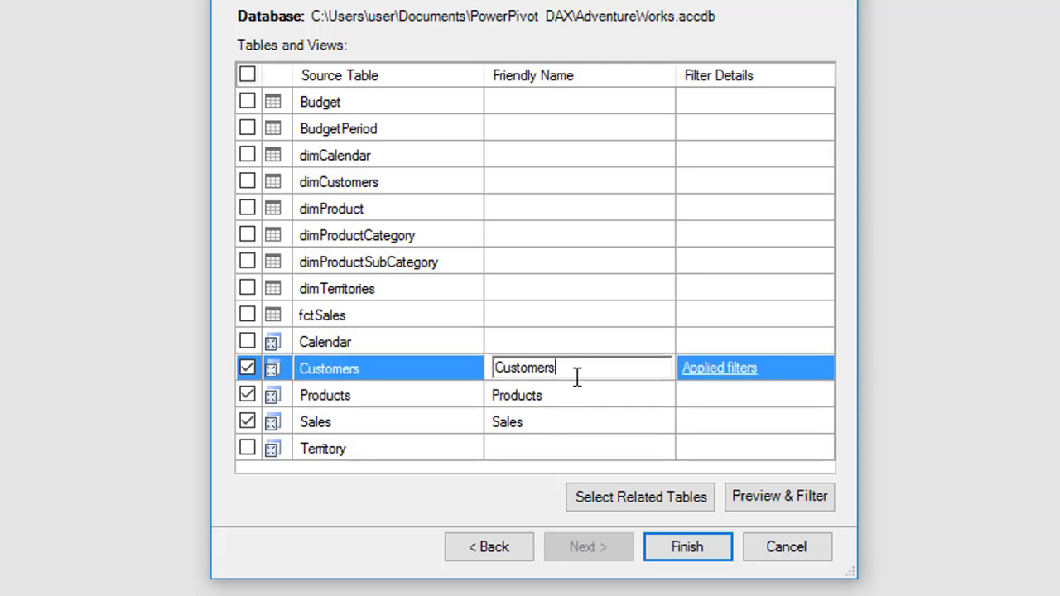
key("Down")
Step: Preview the Products table, scroll across its columns, and cancel without applying any filter
left_click(754, 497)
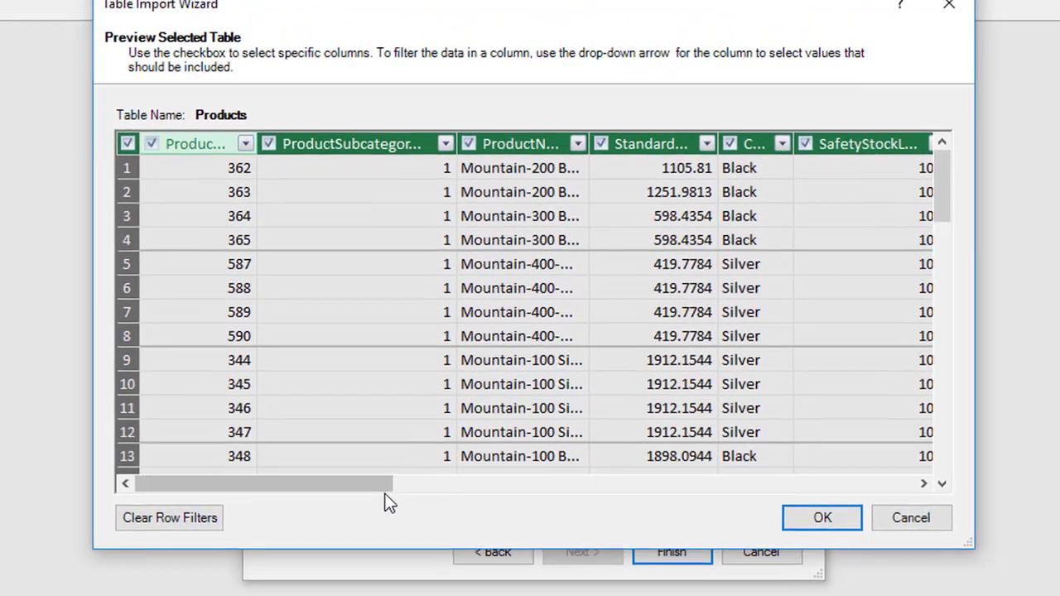
left_click_drag(368, 480, 549, 525)
left_click(918, 521)
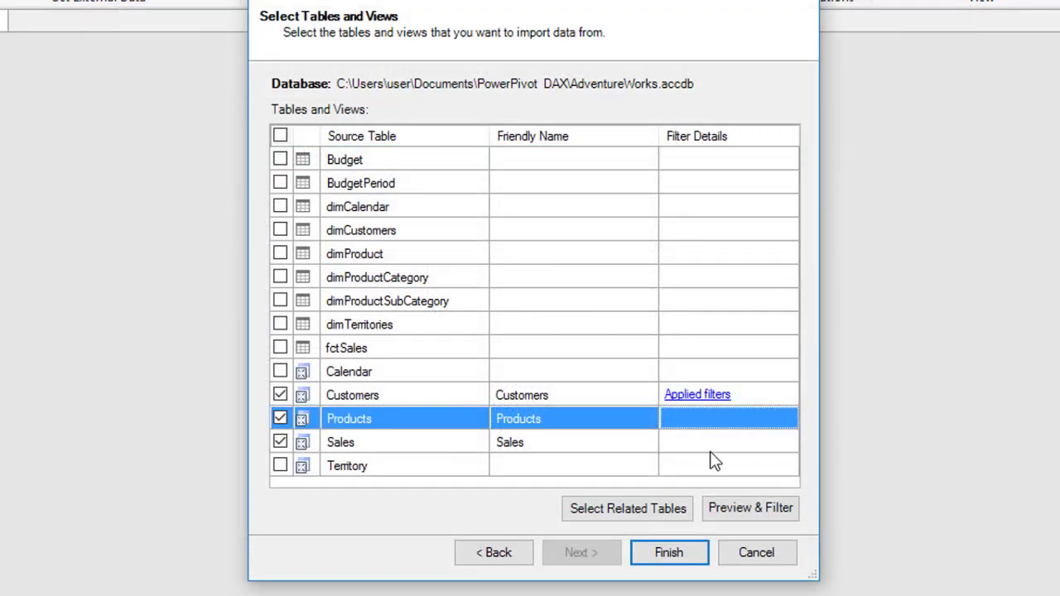
Step: Preview the Sales table and open the value filter list for its RegionMonthID column
left_click(438, 447)
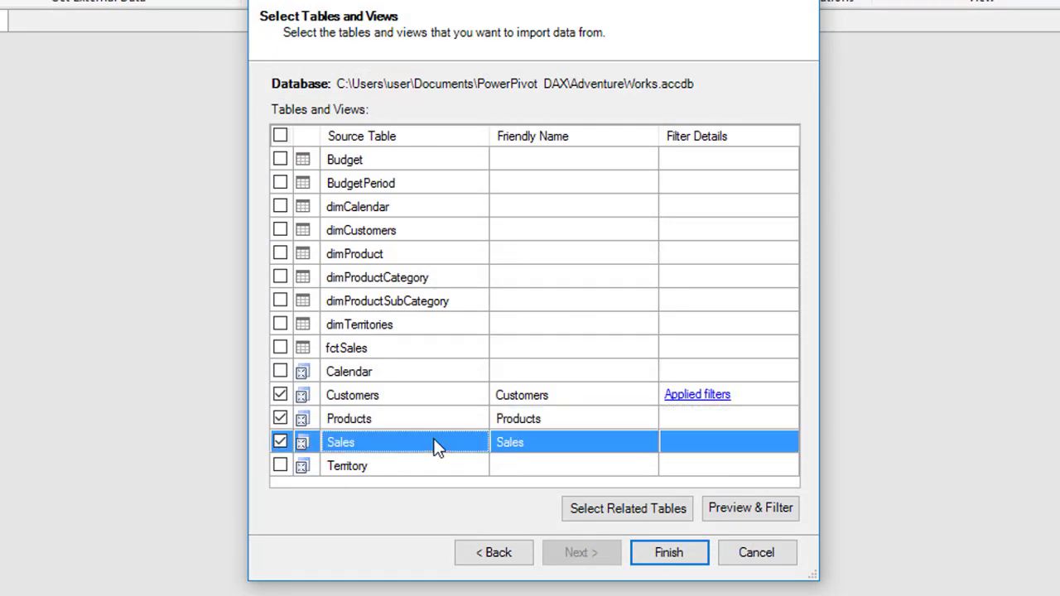
left_click(743, 501)
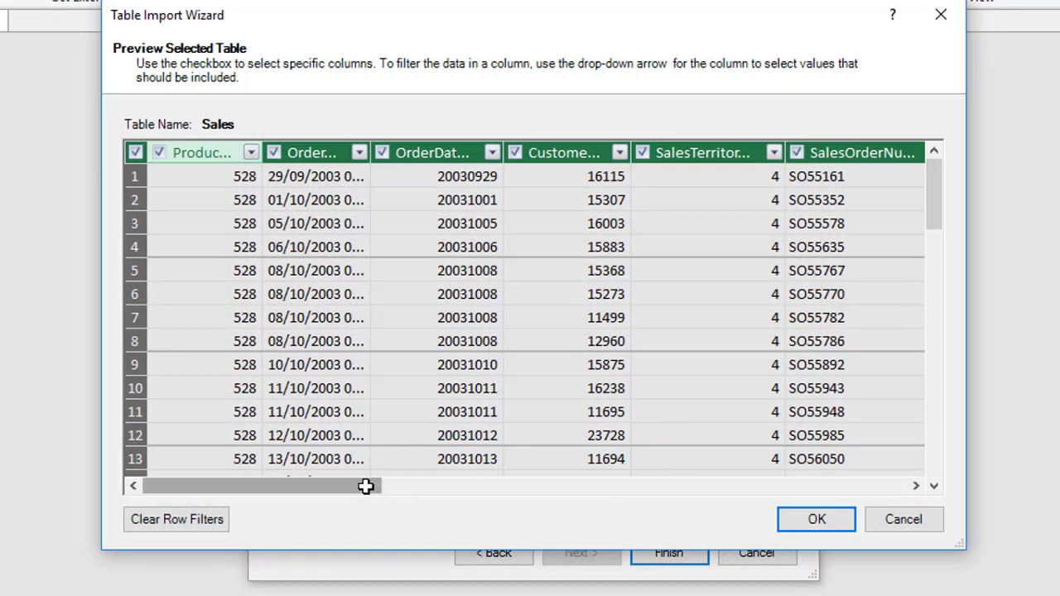
left_click_drag(365, 488, 923, 518)
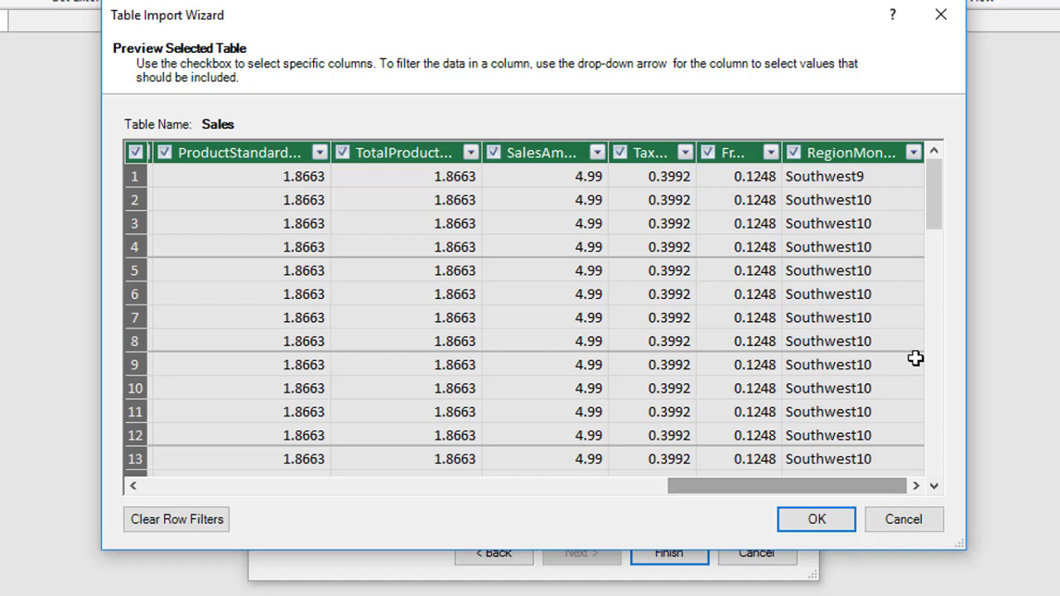
left_click(913, 152)
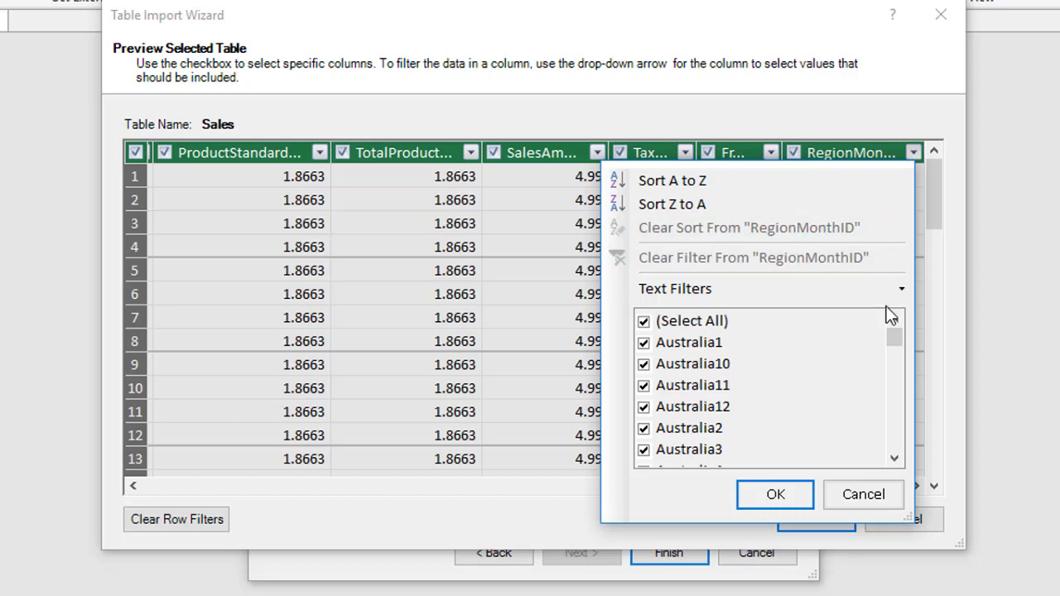
Step: Try excluding Southwest RegionMonthID values, then cancel the filter and close the Sales preview unfiltered
left_click_drag(898, 337, 899, 431)
left_click(645, 386)
left_click(644, 386)
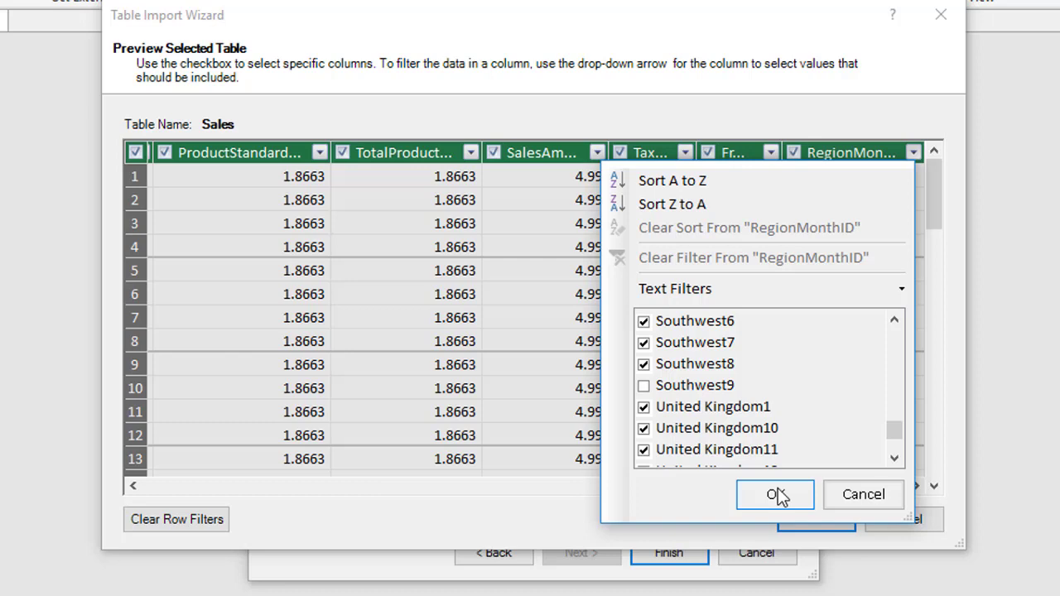
left_click(643, 386)
left_click_drag(900, 432, 906, 410)
left_click(866, 495)
left_click(884, 517)
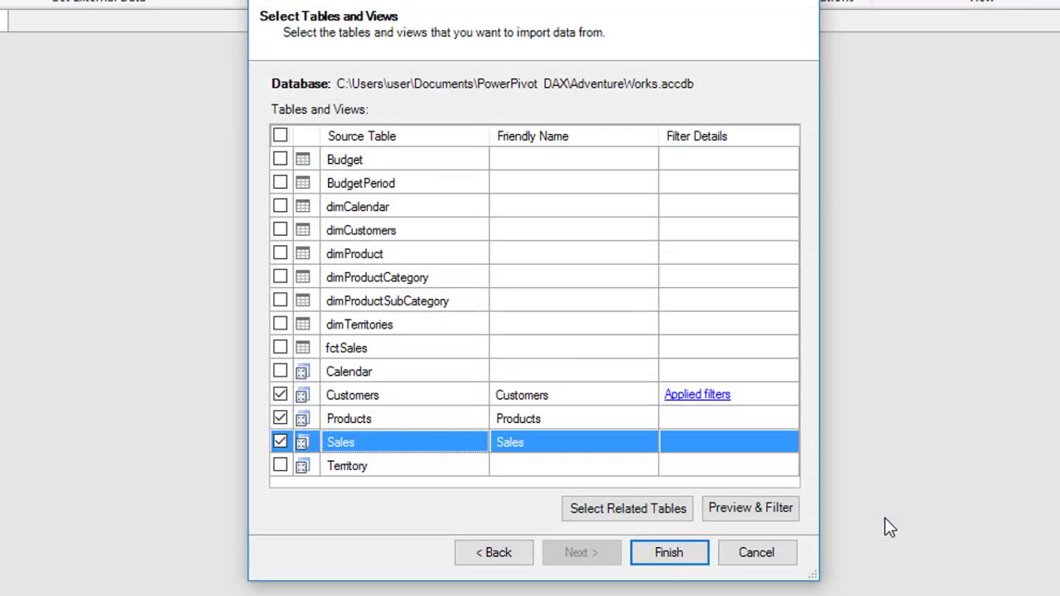
Step: Import Customers, Products and Sales, then close the summary once all three report Success
left_click(687, 559)
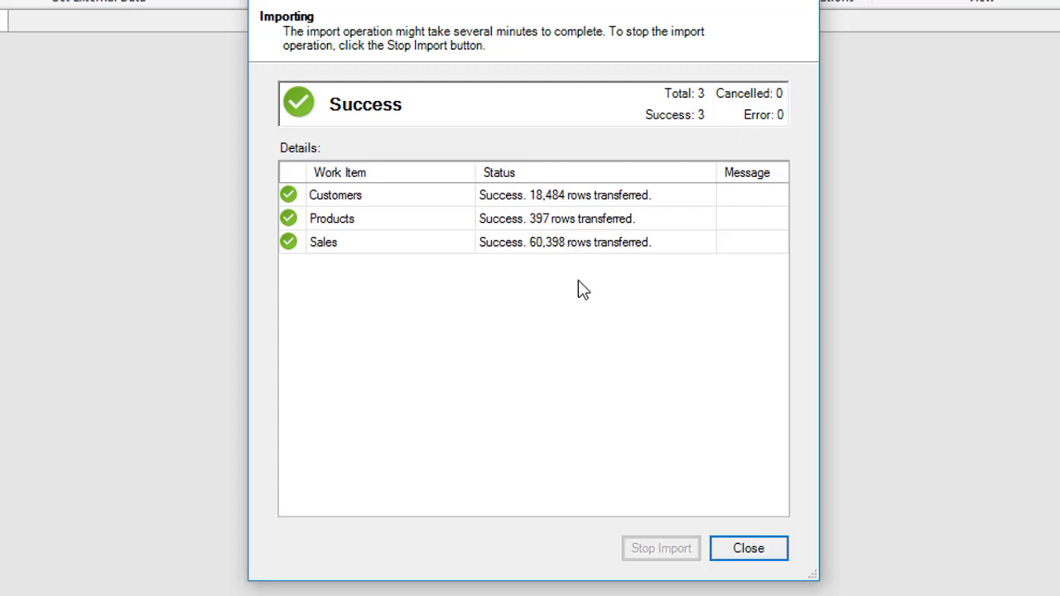
left_click(743, 559)
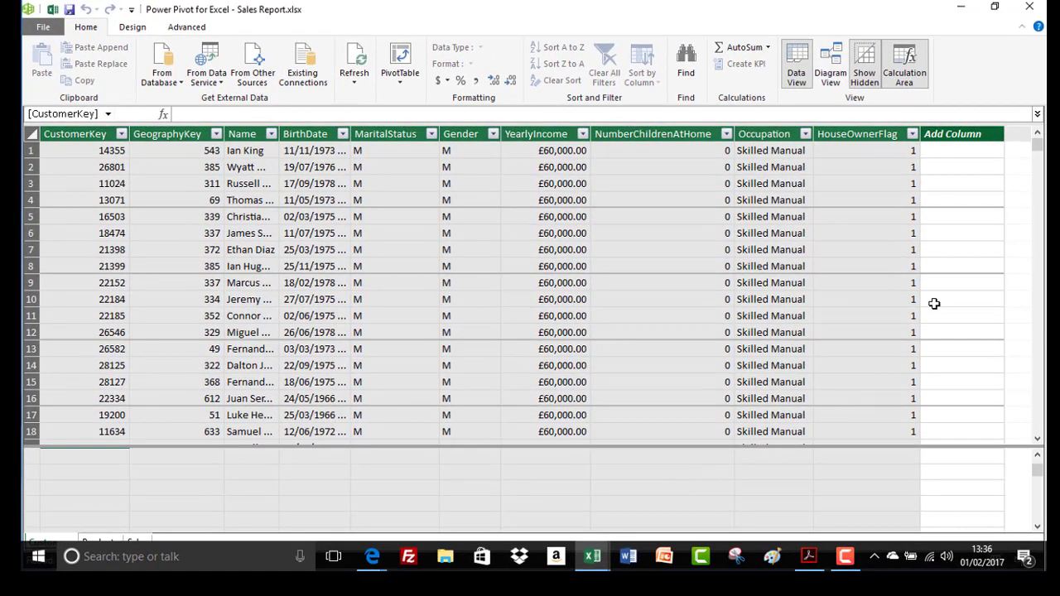
Step: Restore and re-maximise the window, then view the Products, Sales and Customers tables in turn
double_click(524, 12)
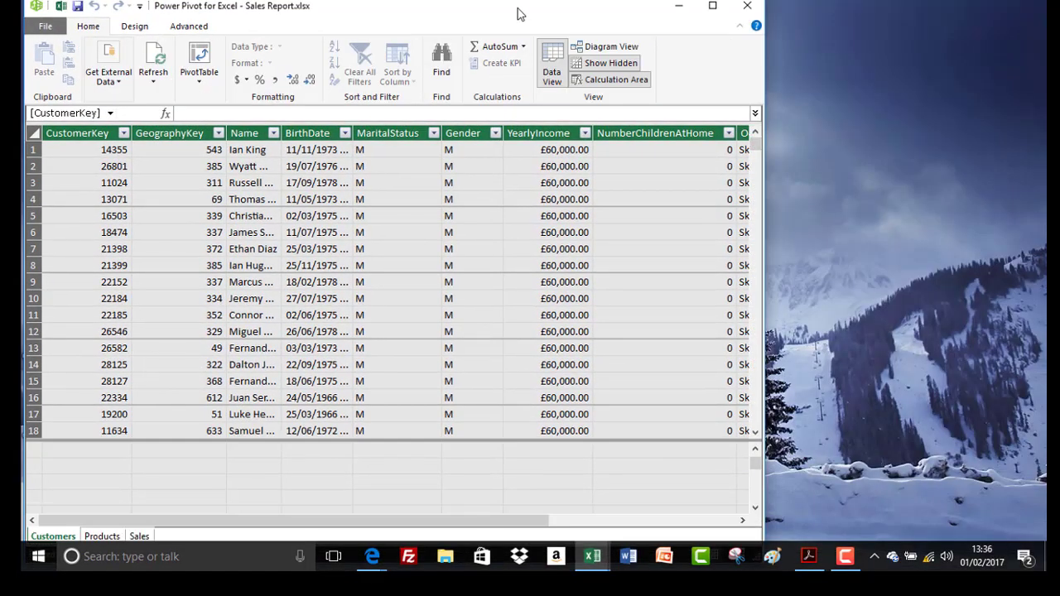
double_click(523, 12)
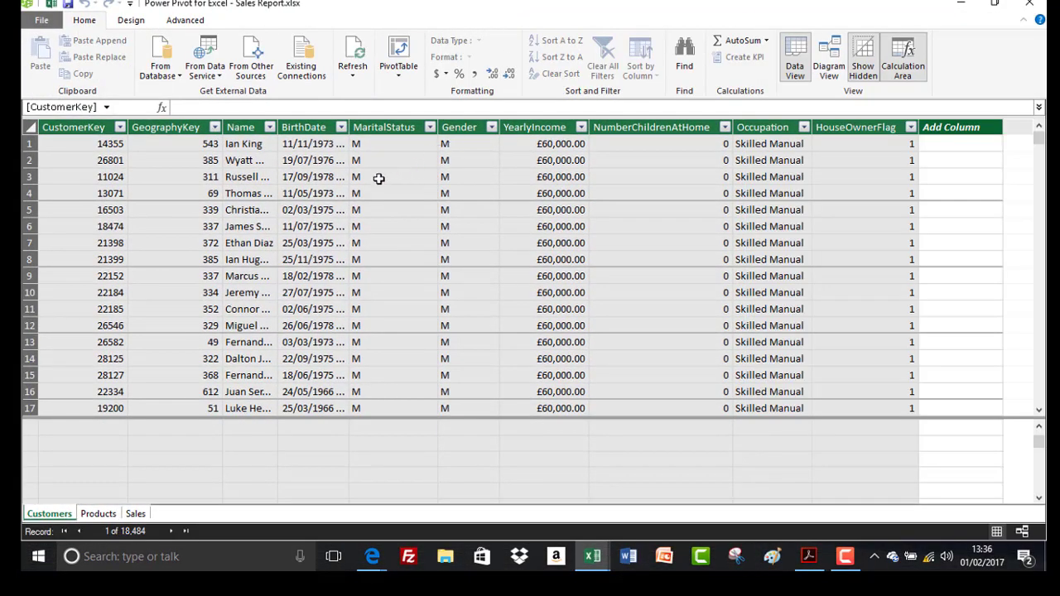
left_click(98, 514)
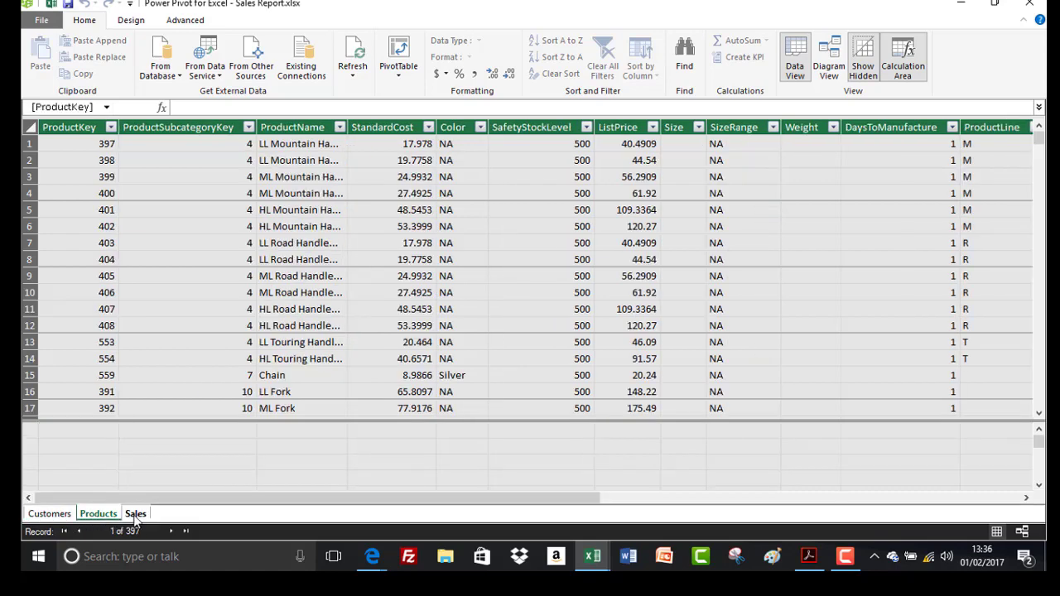
left_click(136, 514)
left_click(69, 514)
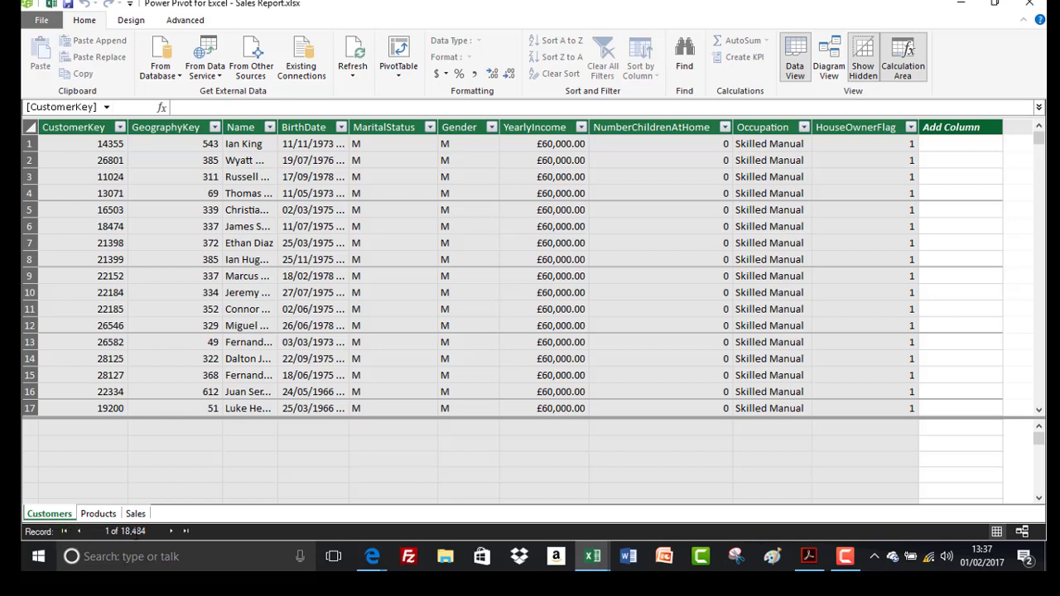
Step: Jump from the first to the last CustomerKey to confirm Customers holds 18,484 records
left_click(112, 143)
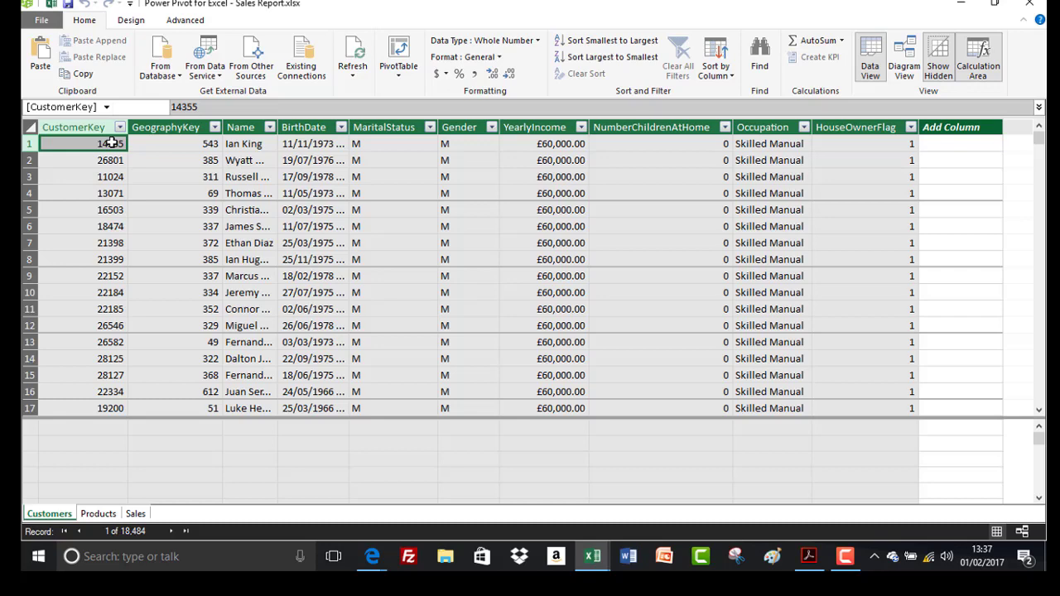
key("ctrl+Down")
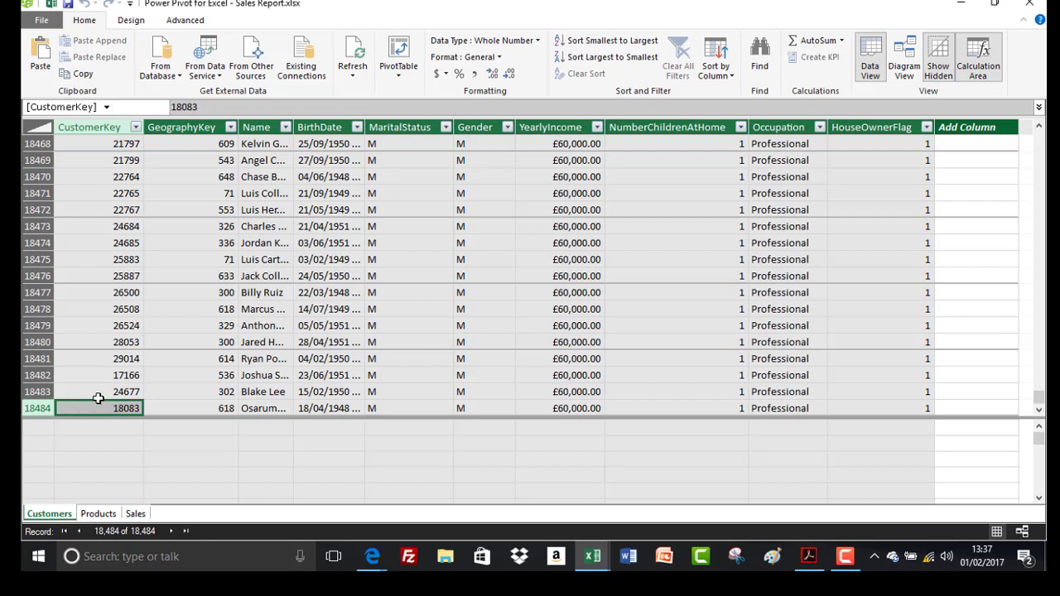
key("ctrl+Home")
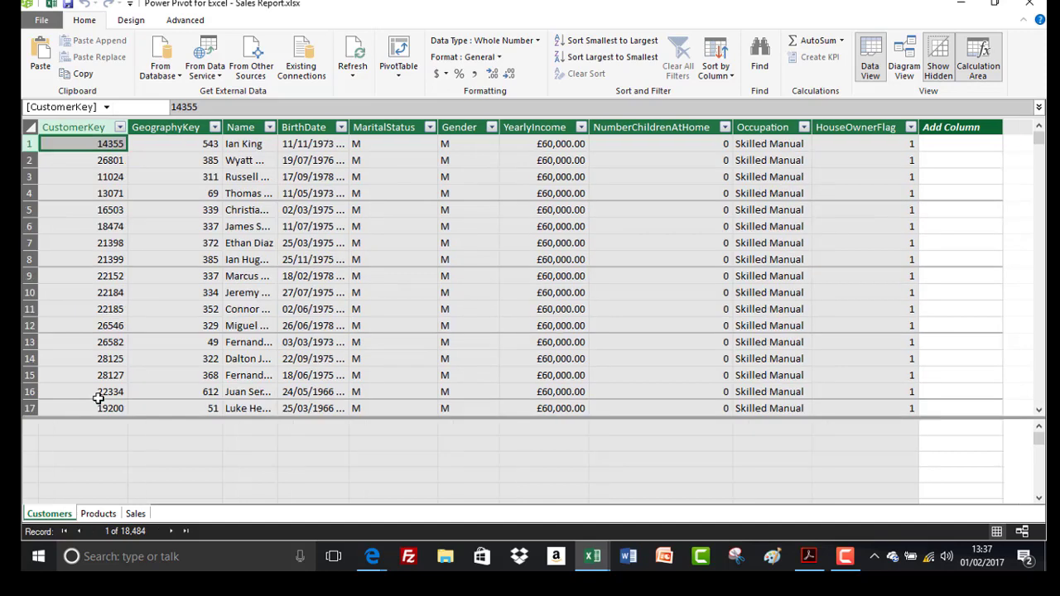
left_click(111, 512)
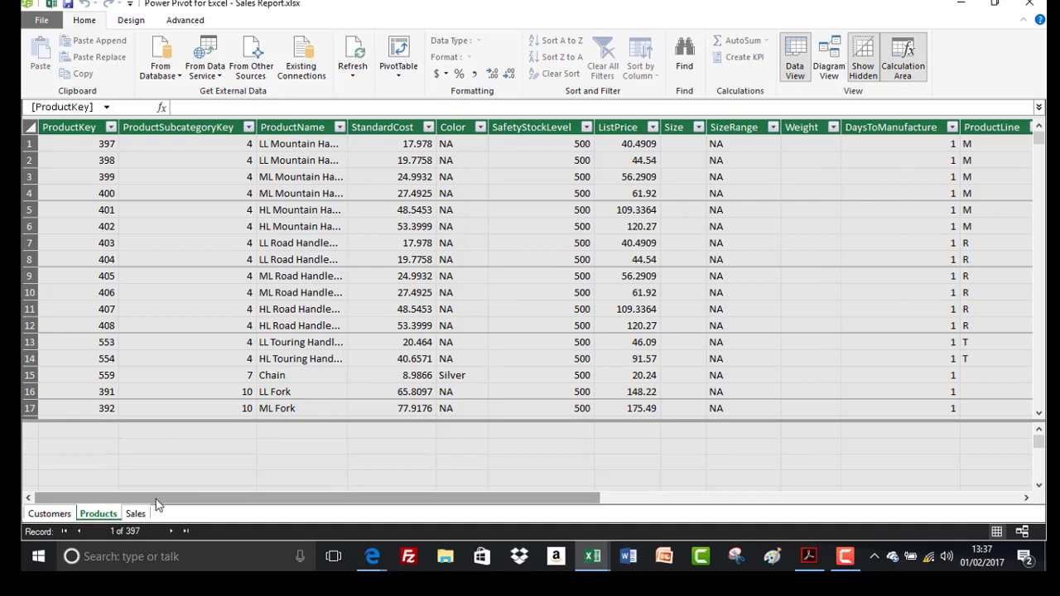
left_click(137, 514)
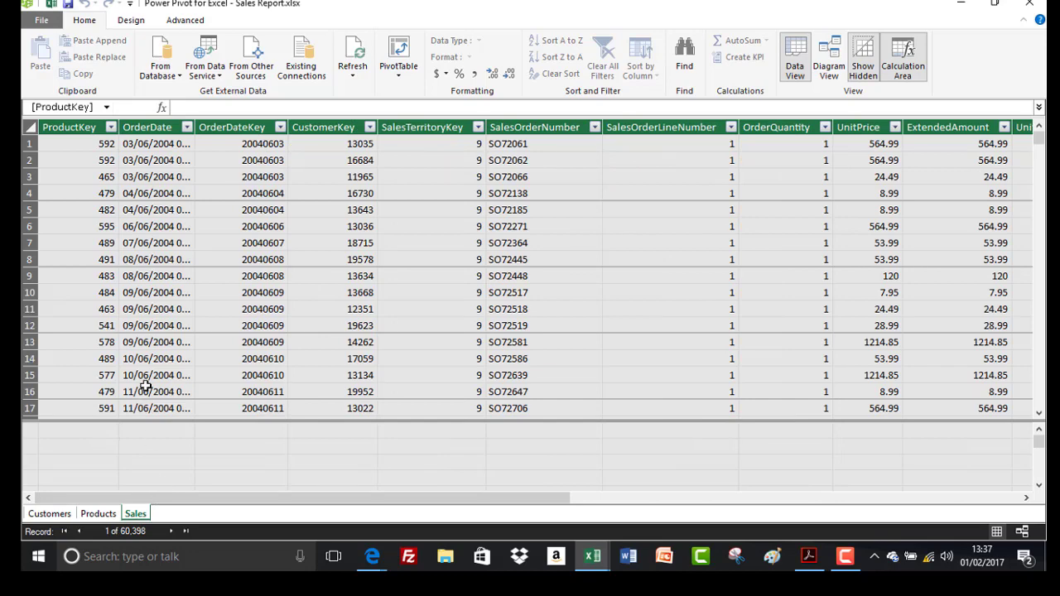
left_click(64, 515)
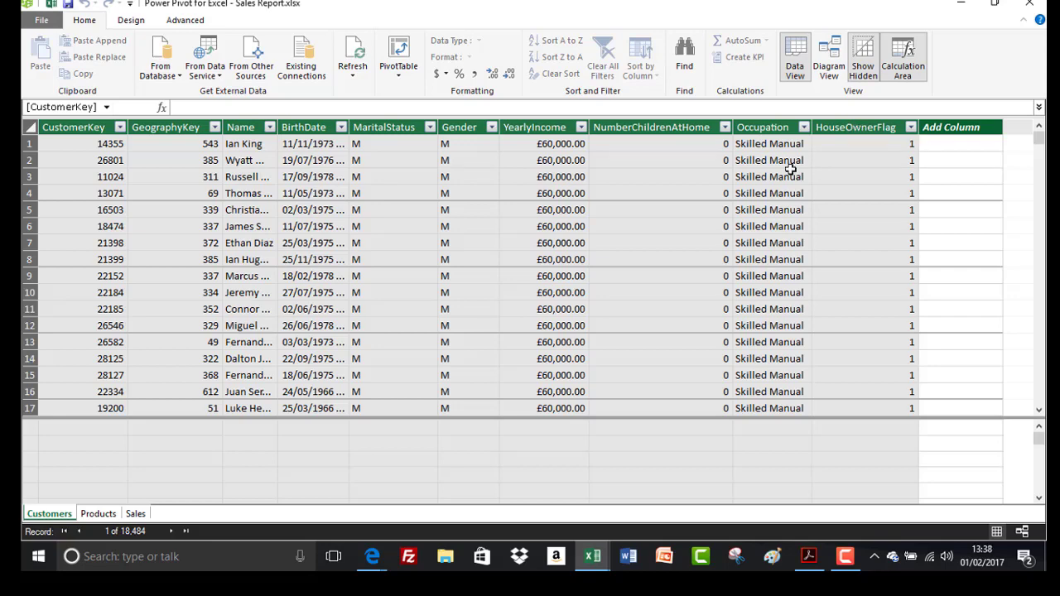
left_click(100, 514)
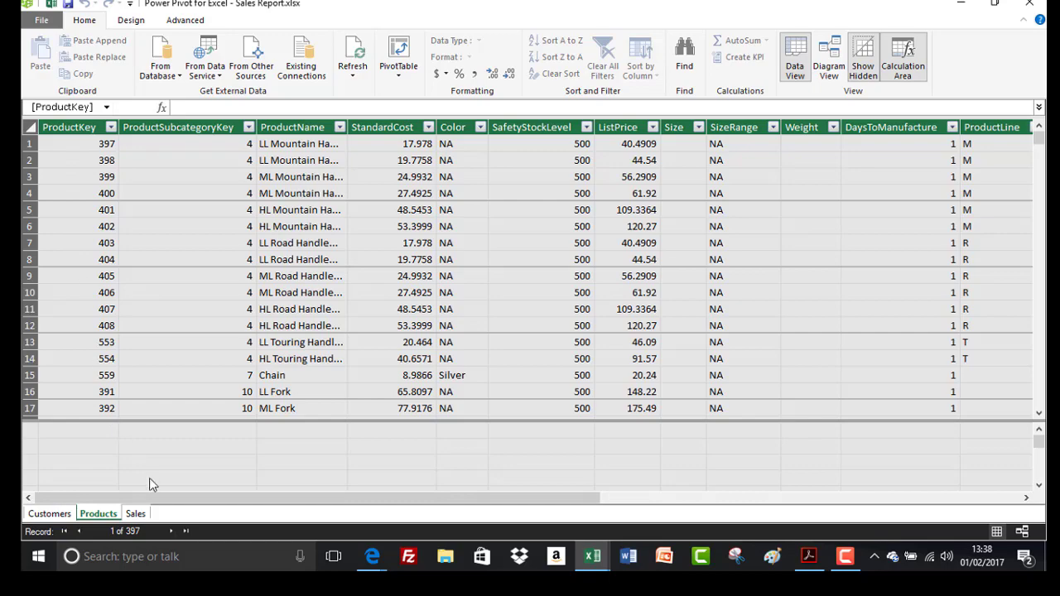
left_click_drag(169, 501, 152, 521)
Step: Jump to the SizeRange column of Products using the Name Box column list
left_click(106, 108)
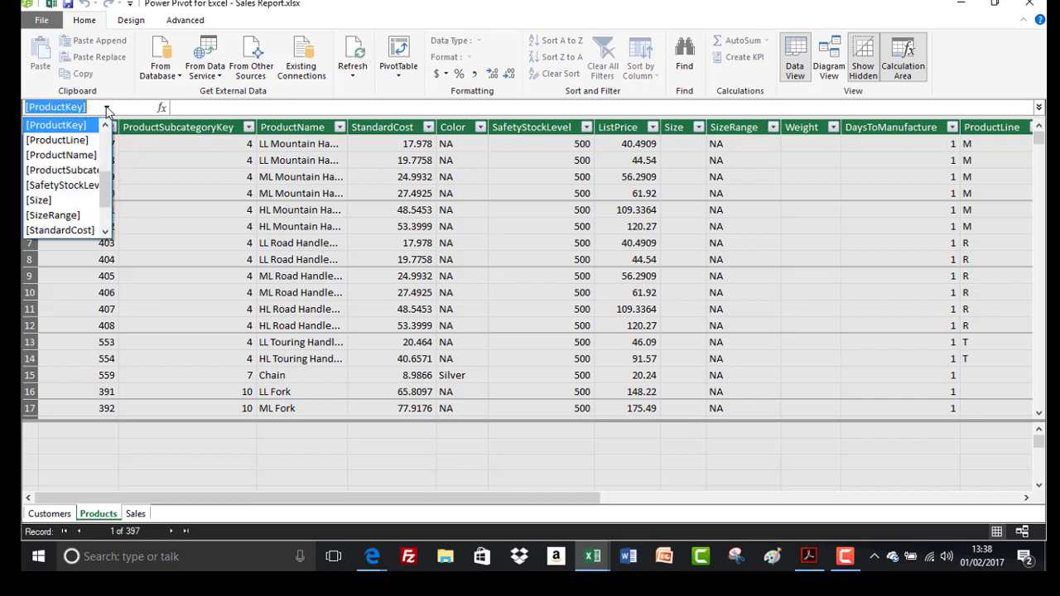
scroll(106, 170, "up", 1)
mouse_move(107, 170)
left_mouse_down()
mouse_move(109, 149)
mouse_move(112, 189)
left_mouse_up()
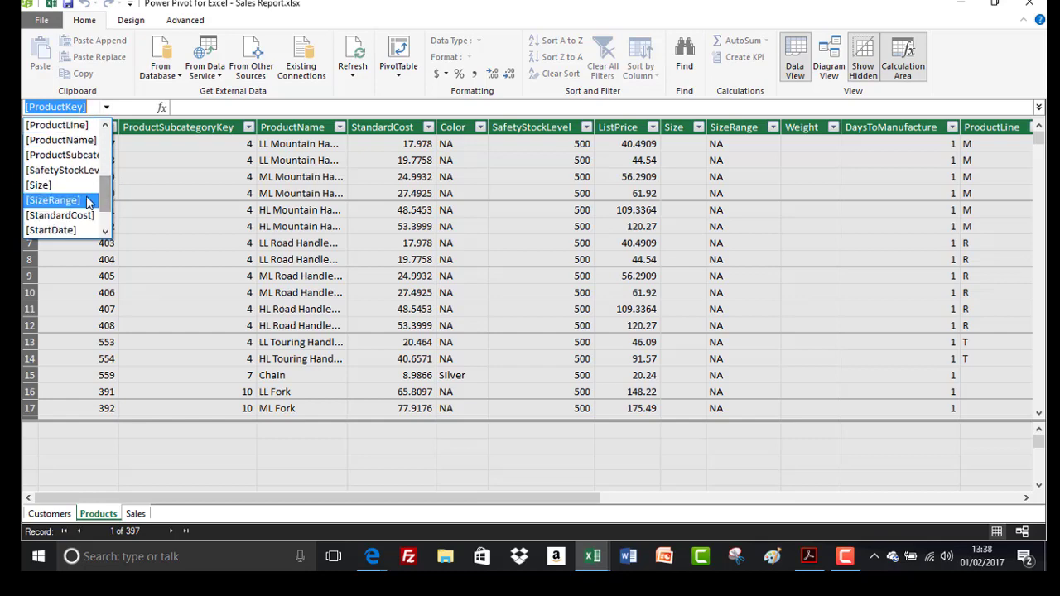
left_click(72, 201)
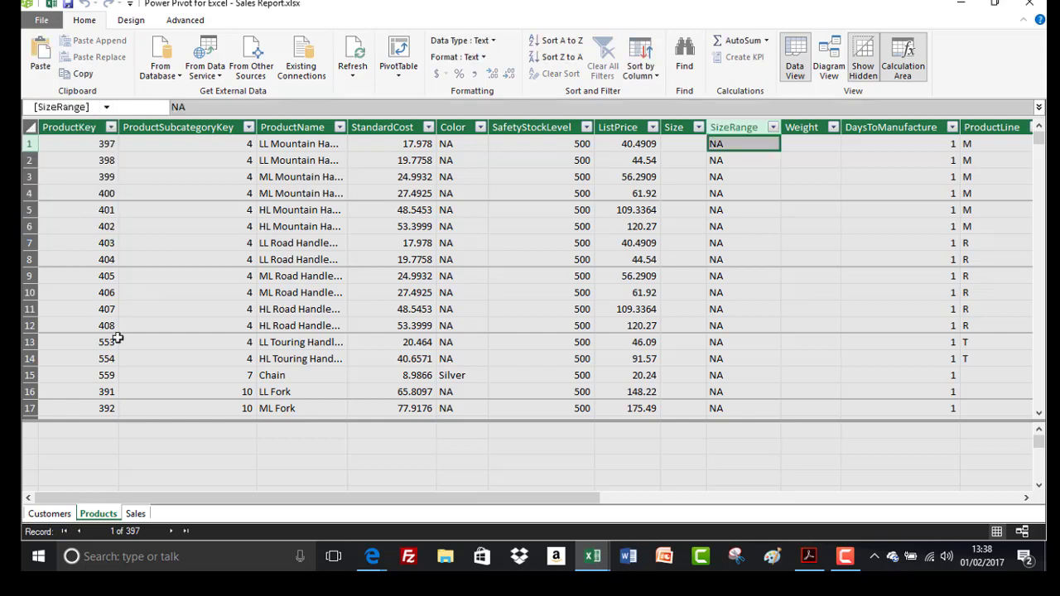
left_click_drag(175, 497, 157, 517)
Step: Jump to the Products Category column using the Name Box column list
left_click(107, 110)
left_click(106, 108)
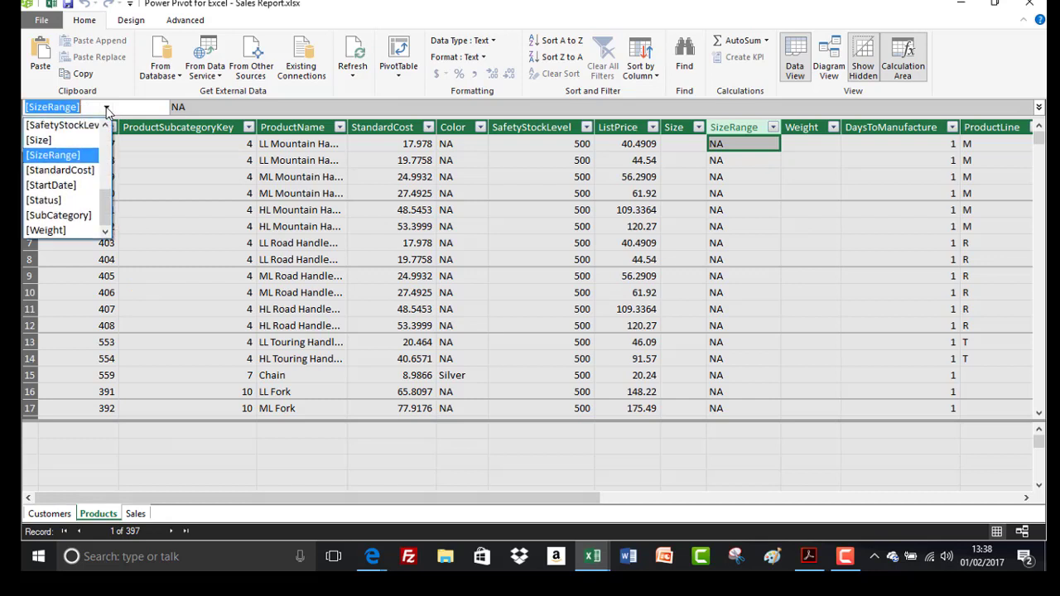
key("Down")
key("Down")
left_click_drag(104, 200, 117, 142)
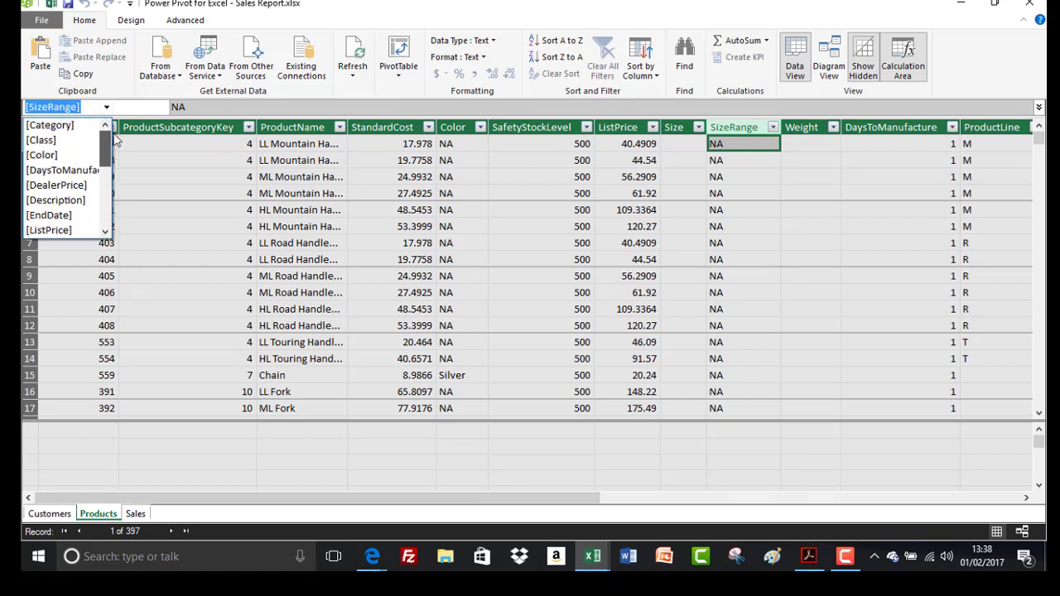
left_click(72, 128)
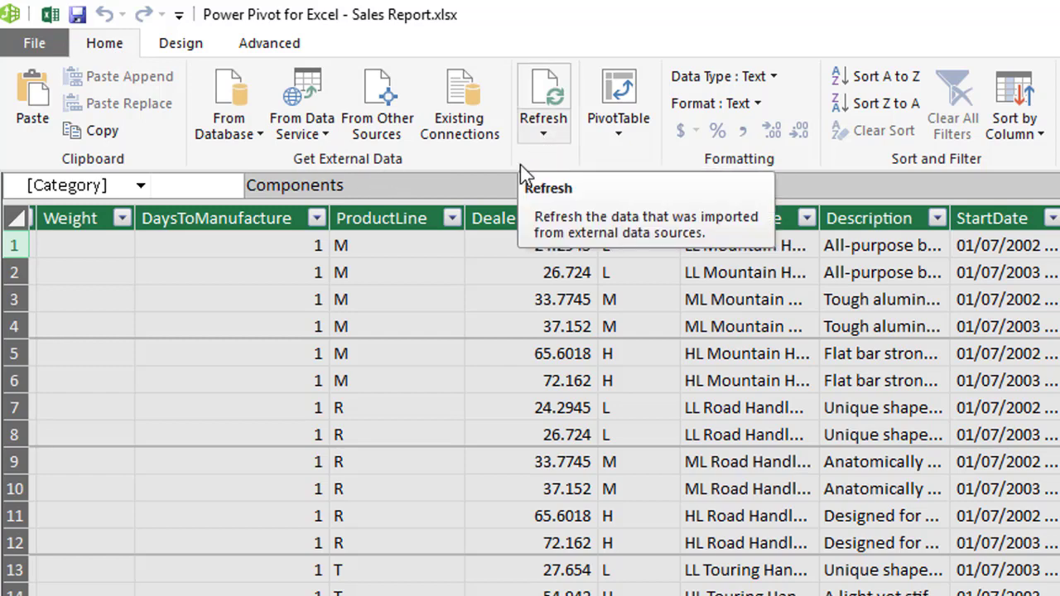
left_click(83, 245)
scroll(530, 397, "left", 10)
scroll(530, 398, "left", 2)
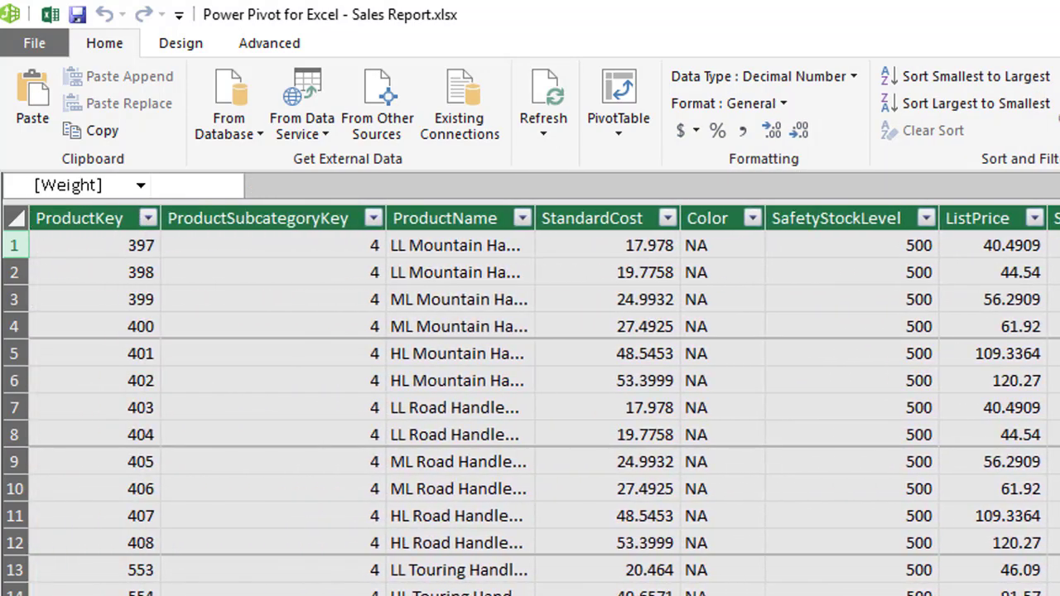
left_click(142, 243)
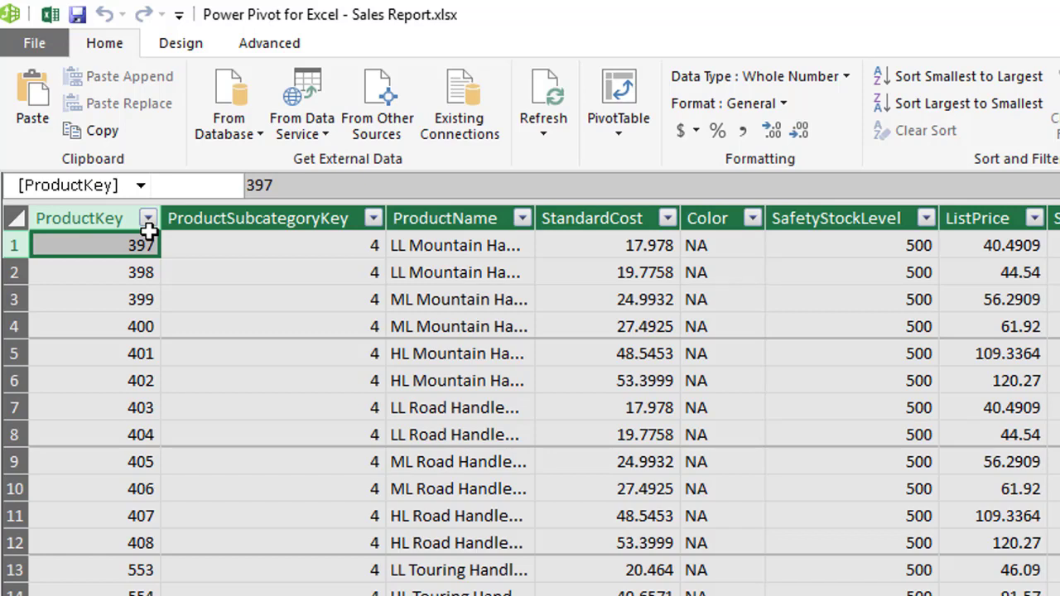
left_click(253, 240)
left_click(425, 246)
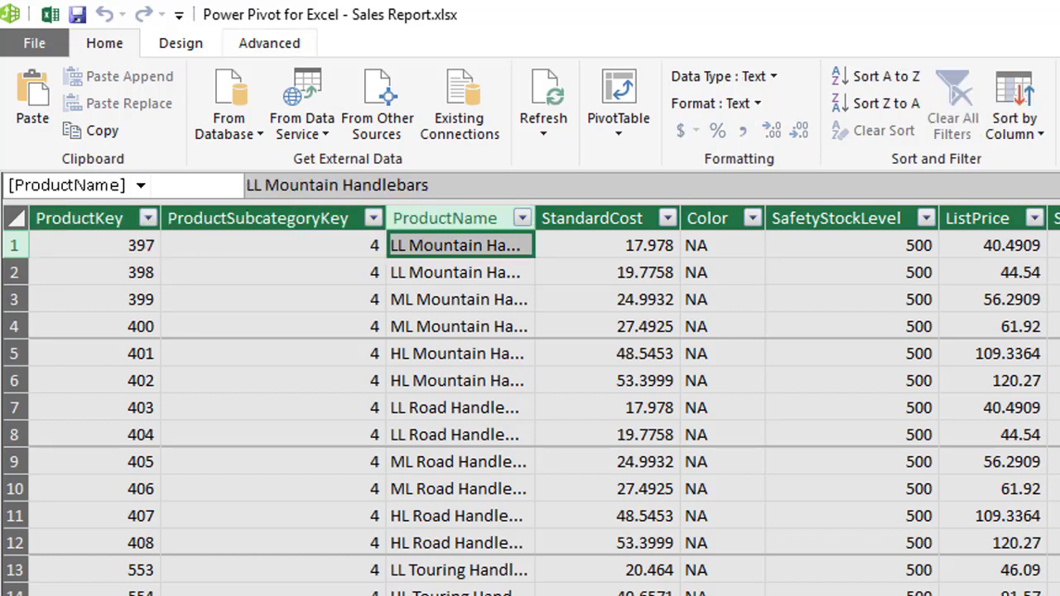
left_click(617, 248)
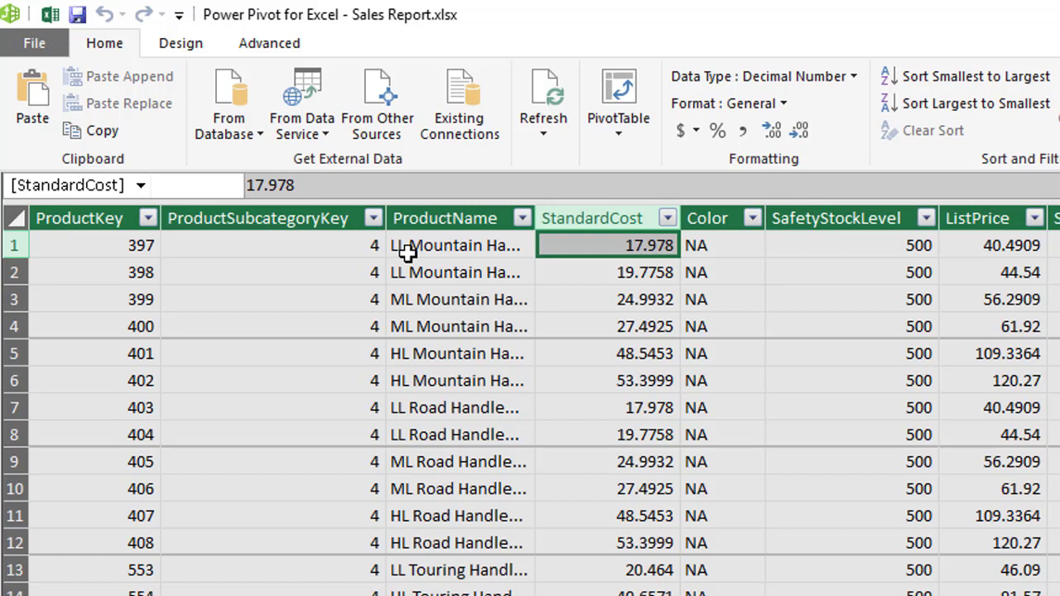
left_click(546, 139)
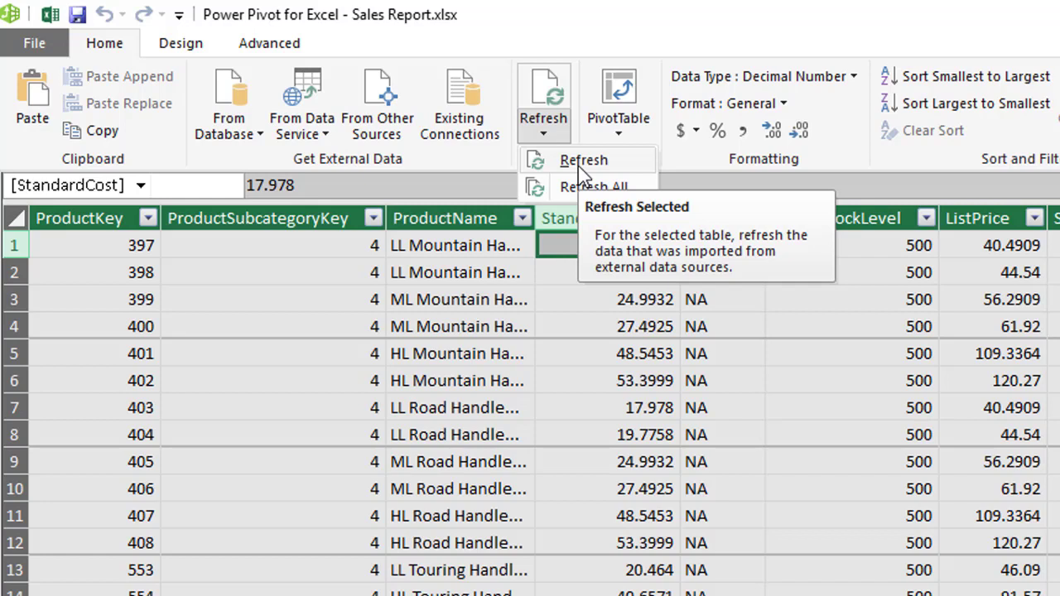
left_click(156, 252)
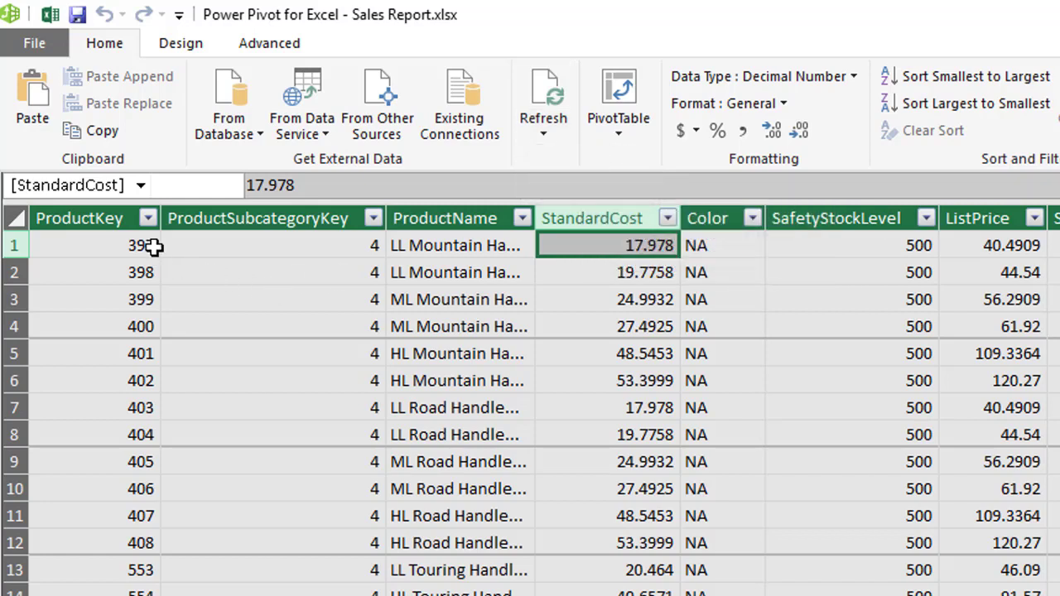
left_click(147, 245)
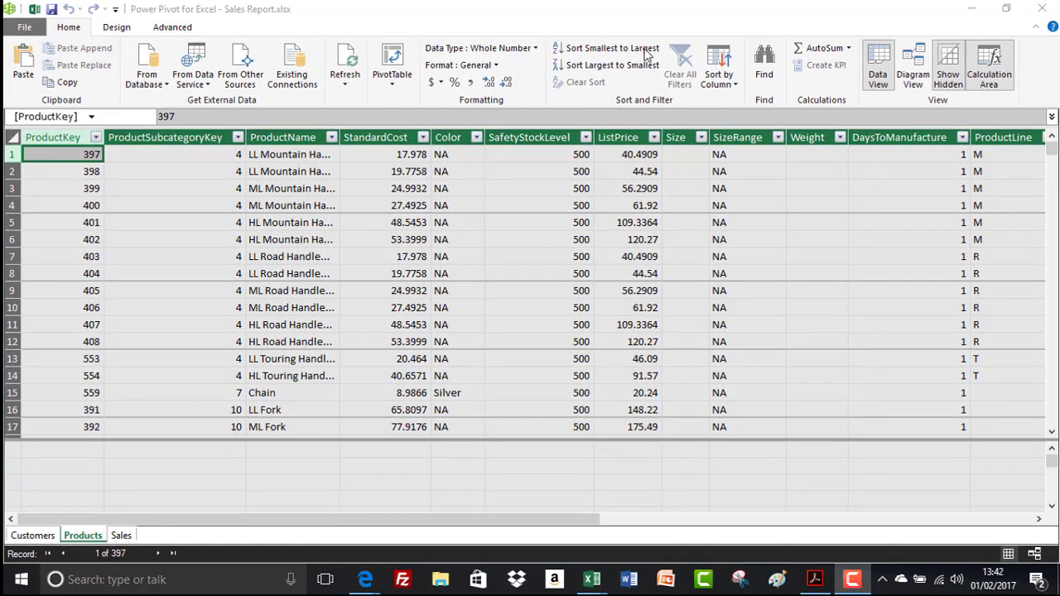
left_click(540, 157)
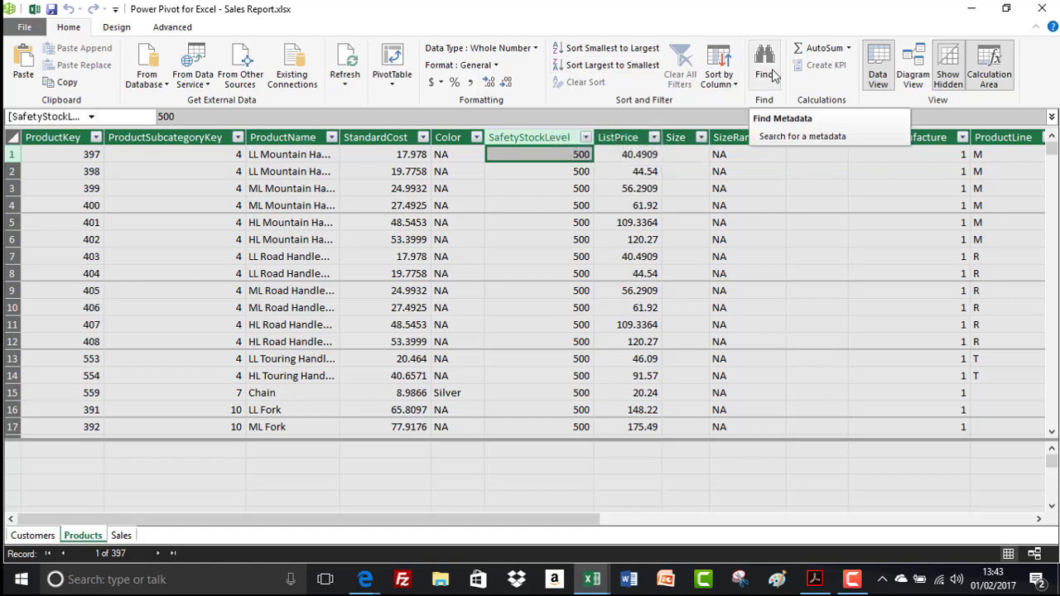
left_click(770, 73)
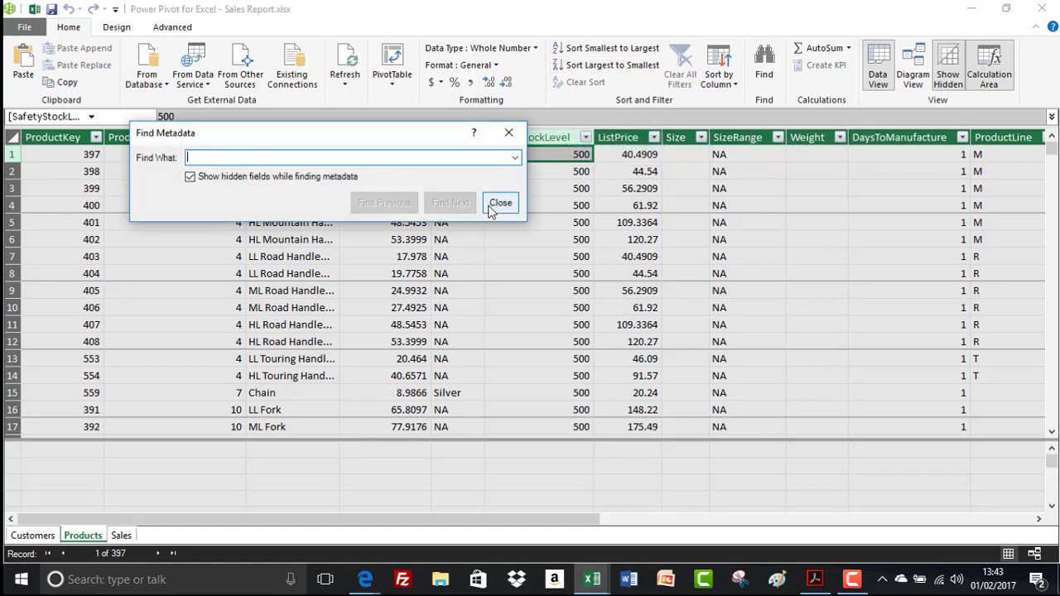
type("Find")
left_click(493, 207)
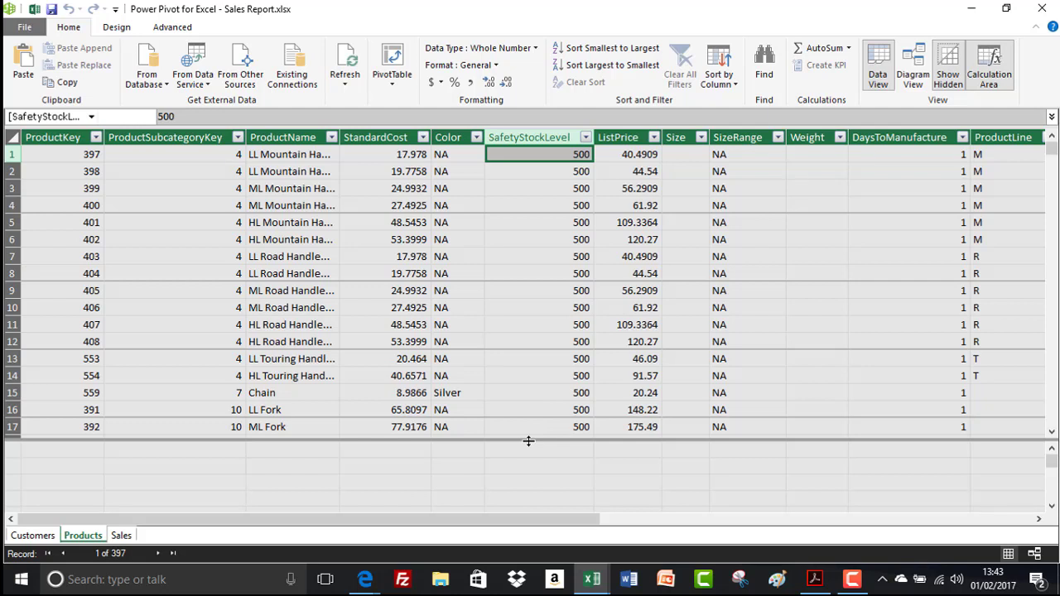
Step: Enlarge the calculation area below the Products rows, then hide and show it again
left_click_drag(529, 442, 553, 358)
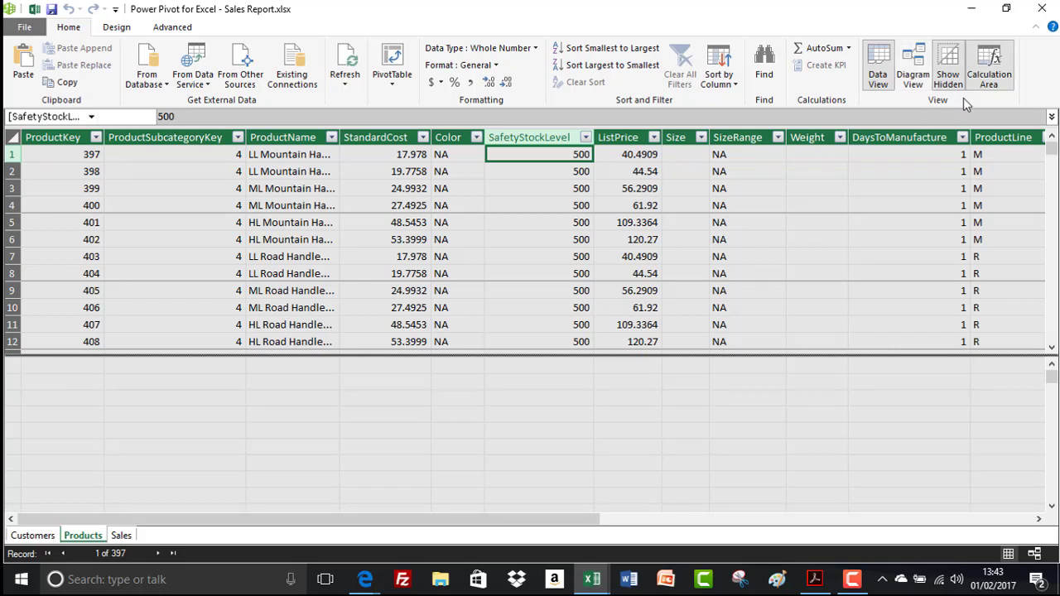
left_click(986, 83)
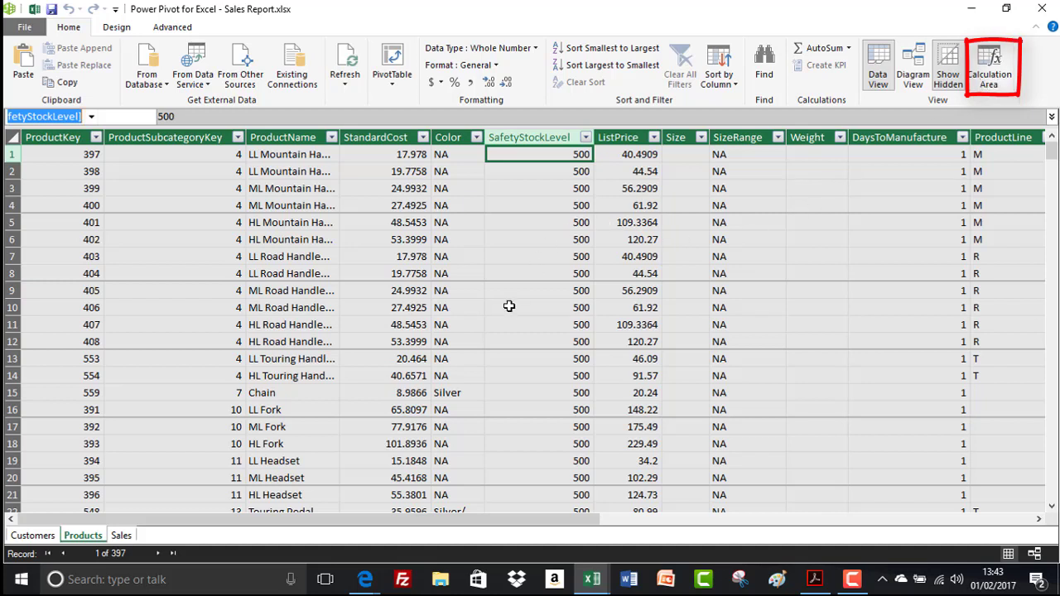
left_click(994, 74)
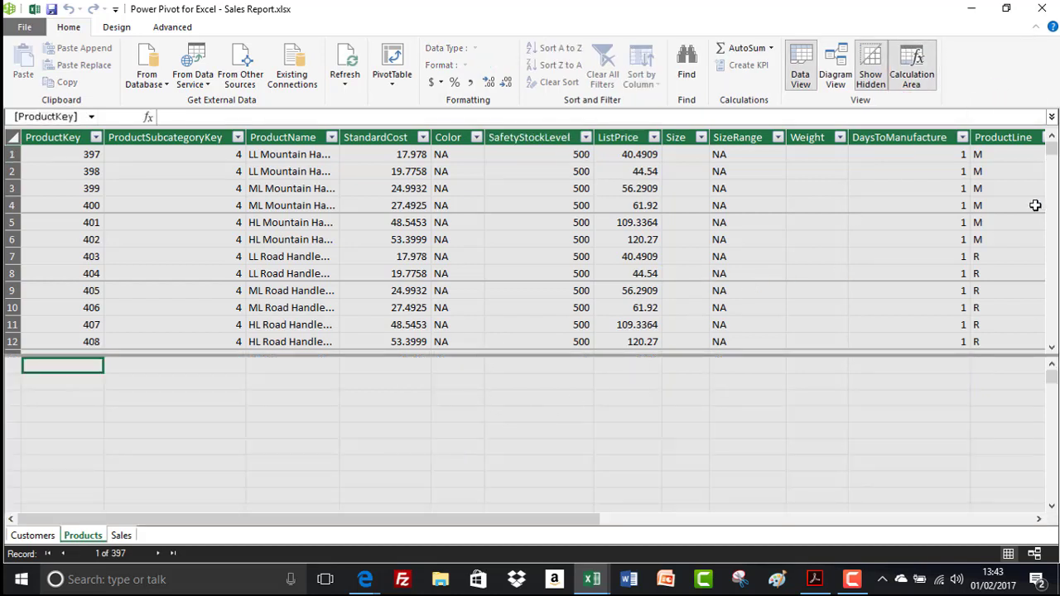
left_click_drag(1054, 156, 1010, 174)
Step: Display the Sales table with an enlarged calculation area, selecting its first calculation row
left_click(32, 535)
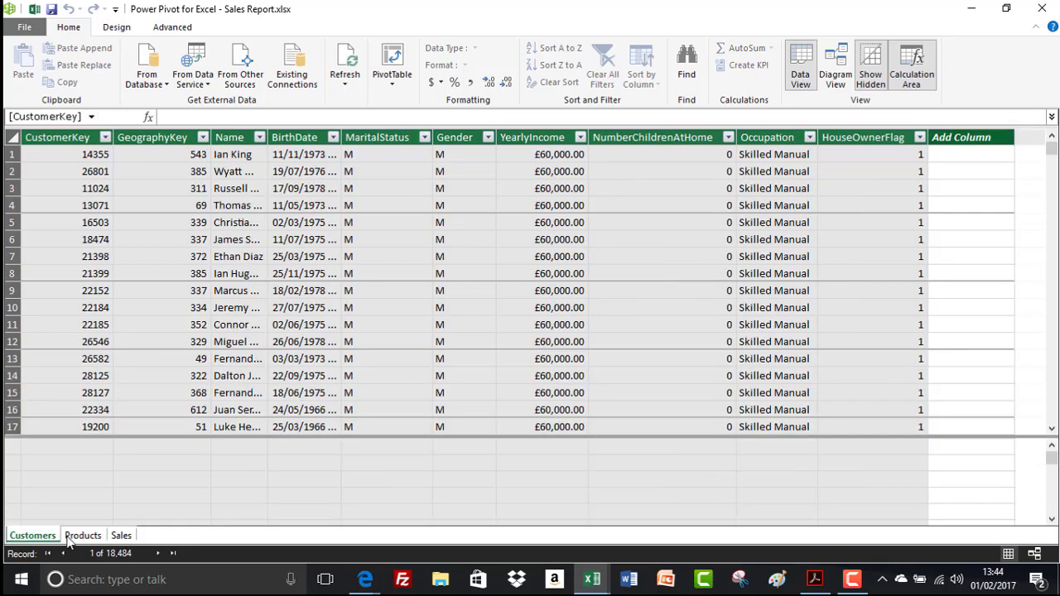
left_click(120, 536)
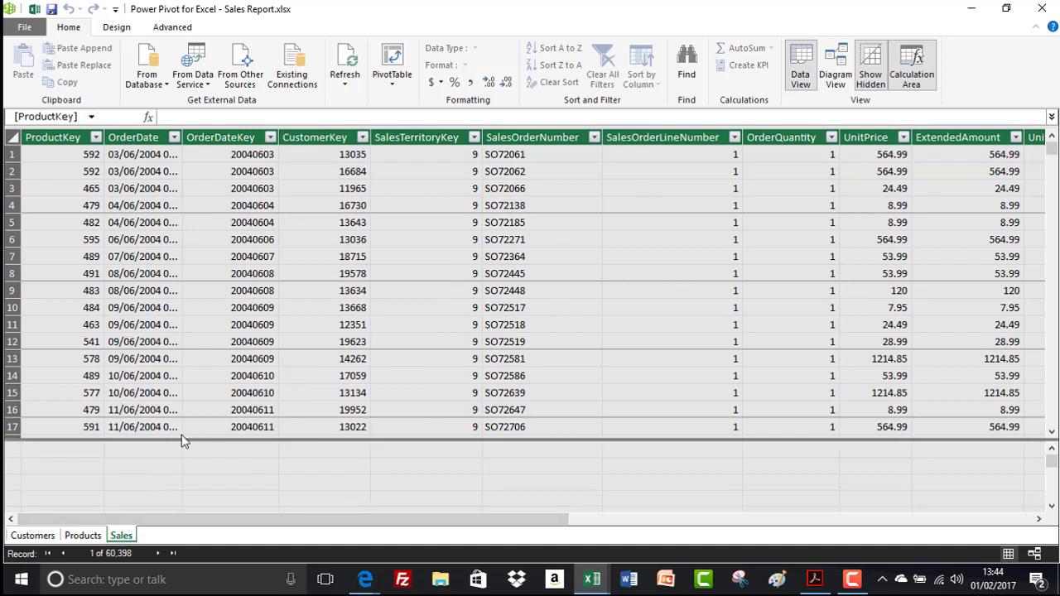
left_click_drag(184, 437, 185, 393)
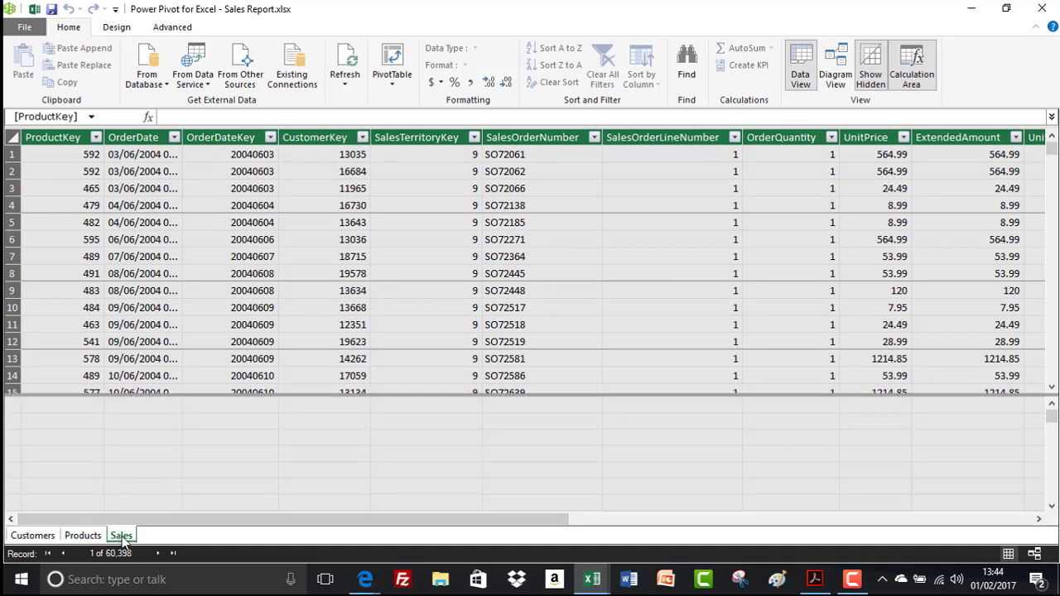
left_click(70, 424)
left_click(72, 406)
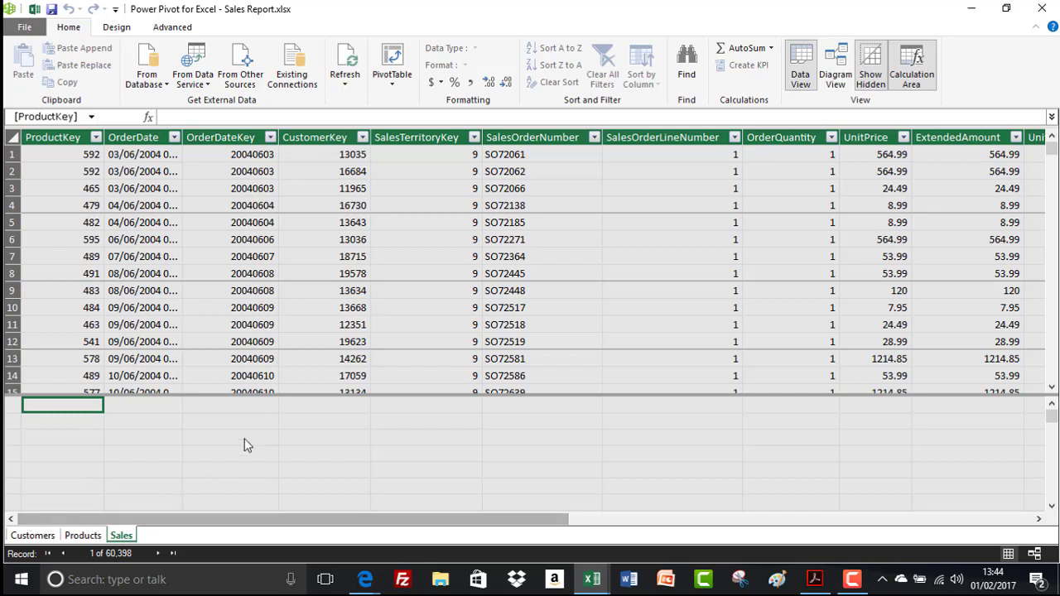
Step: Format the Sales OrderDate column as *14/03/2001, showing dates like 03/06/2004 without time
left_click(150, 153)
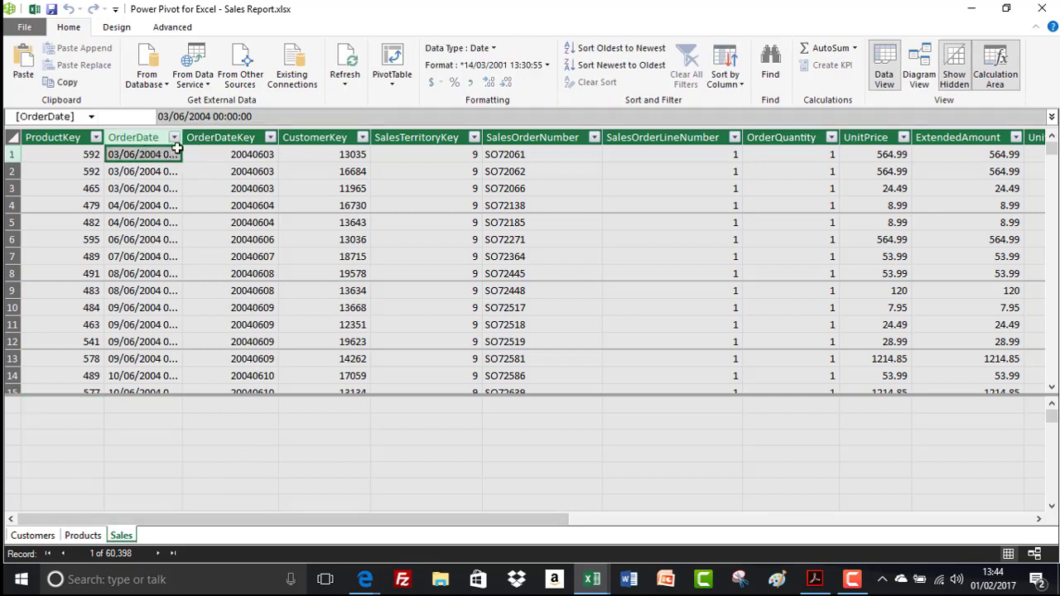
double_click(182, 140)
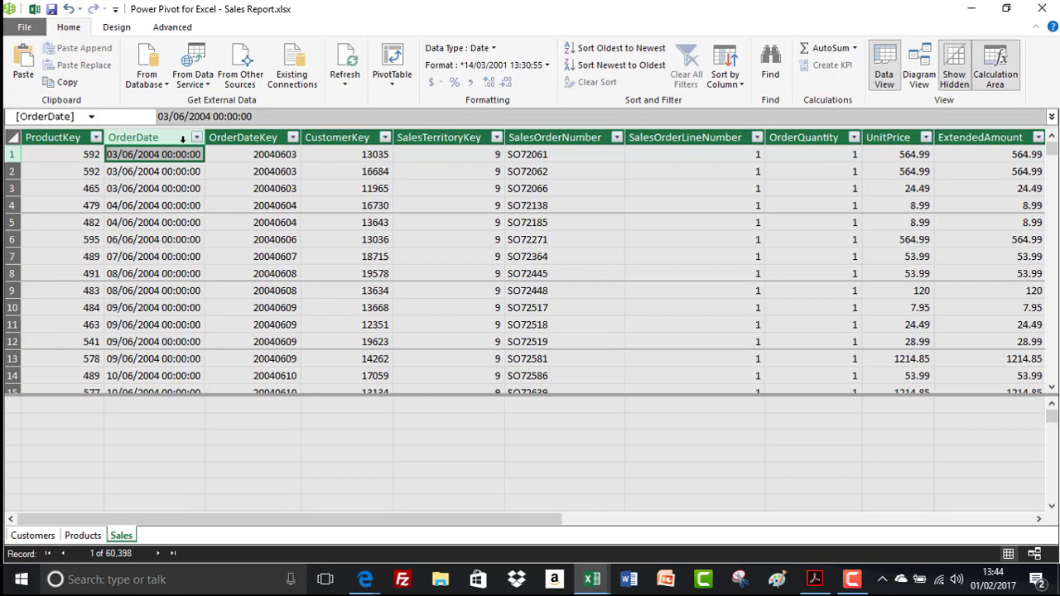
left_click(494, 50)
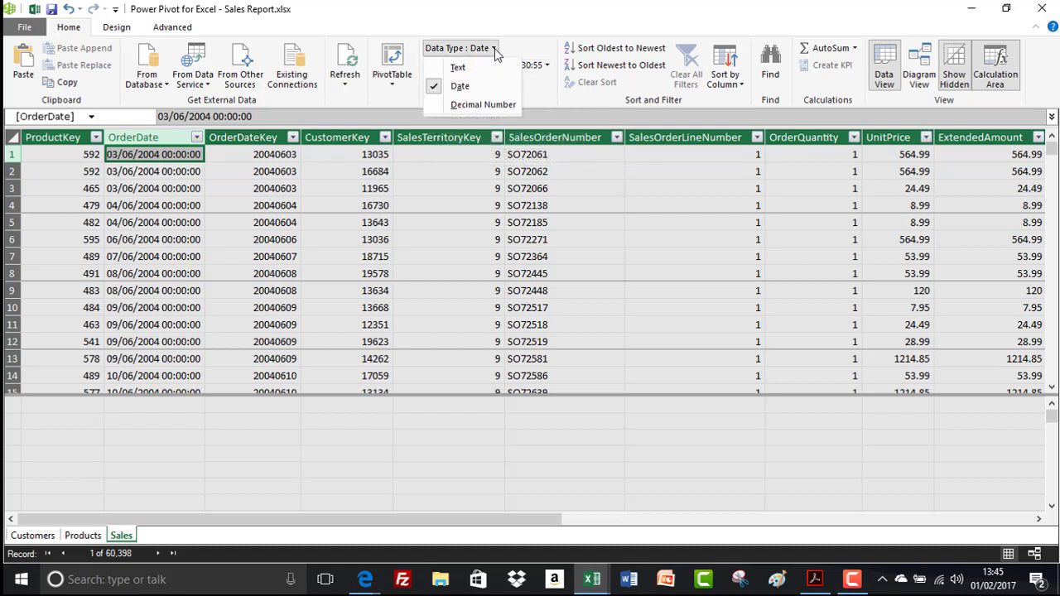
left_click(494, 51)
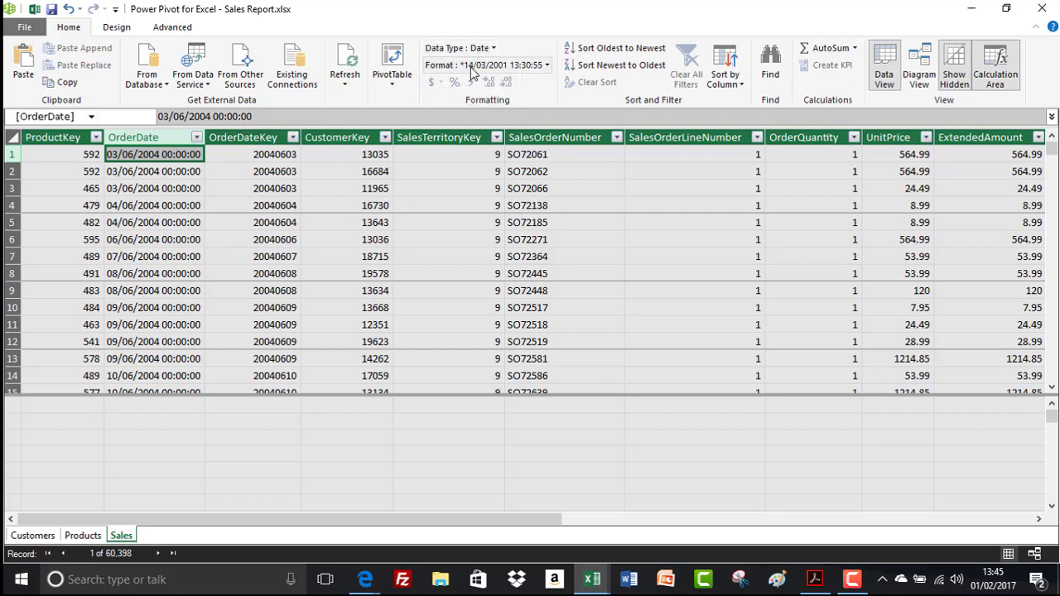
left_click(547, 66)
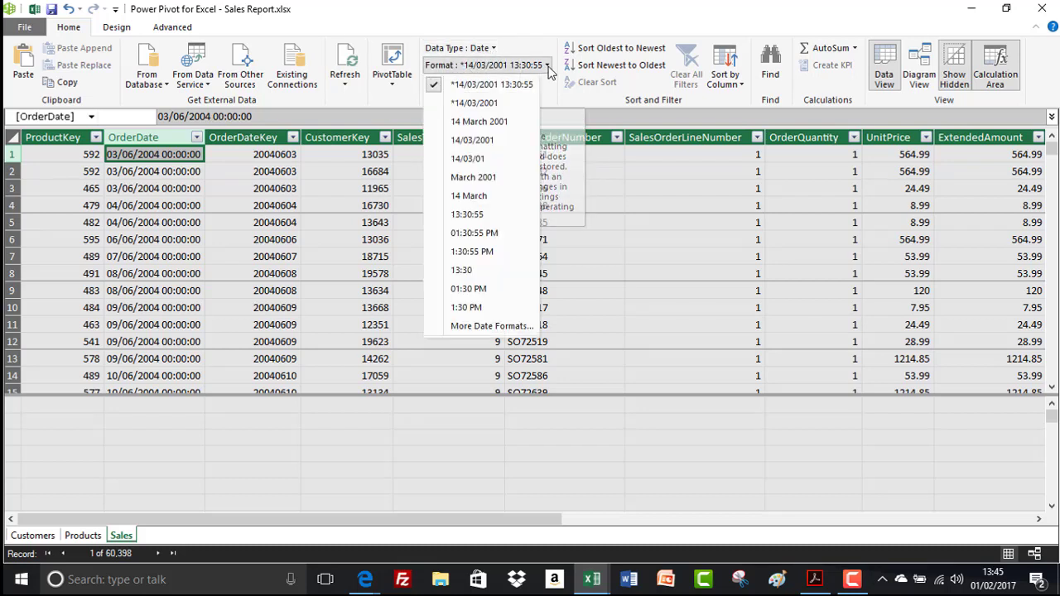
left_click(474, 106)
left_click(269, 154)
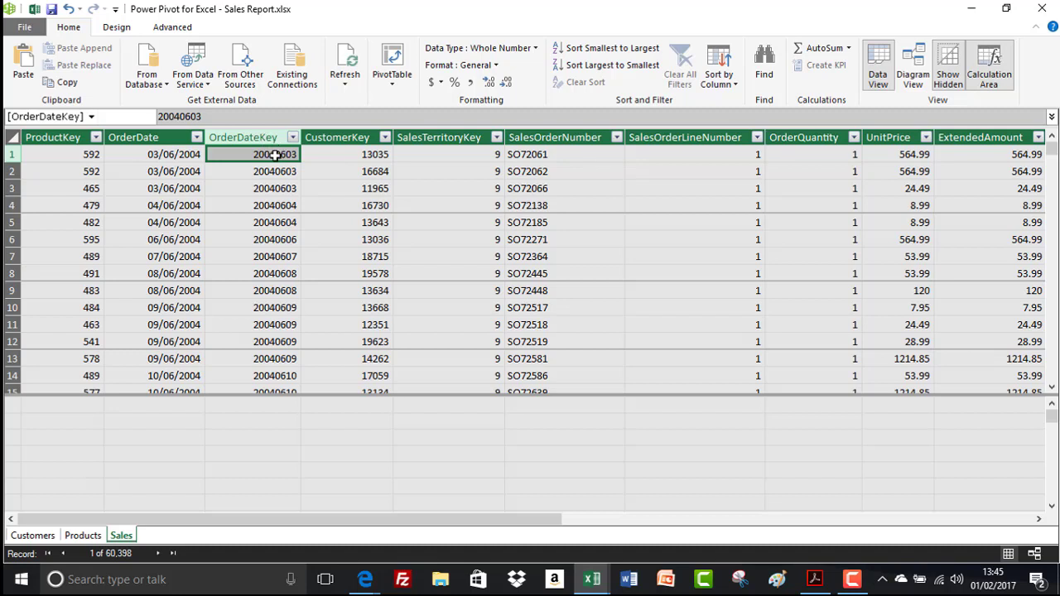
Step: Scroll the Sales table right to UnitPrice and select the entire UnitPrice column
left_click(371, 154)
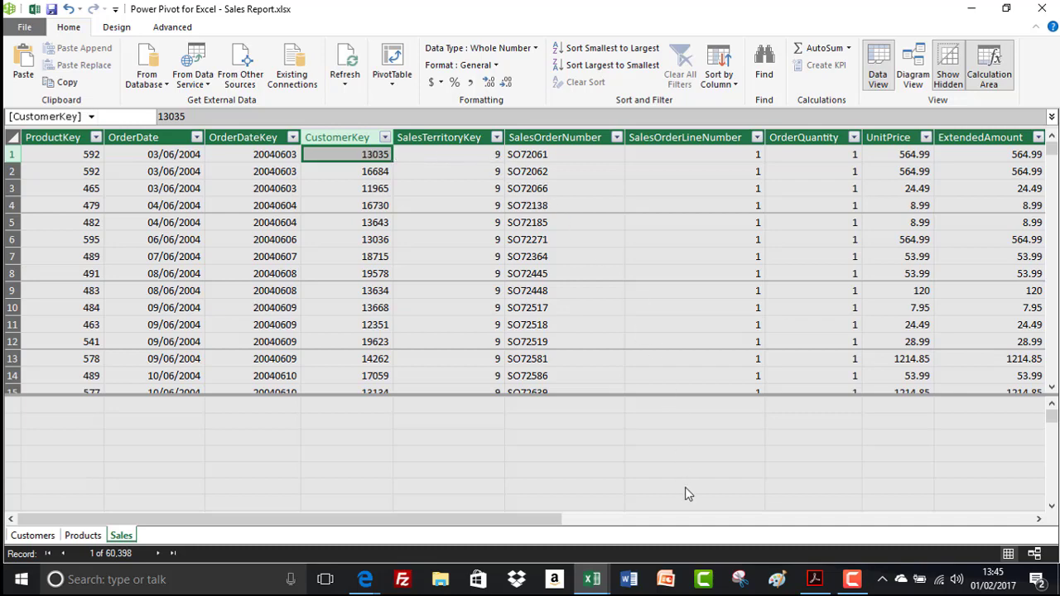
left_click_drag(553, 521, 869, 525)
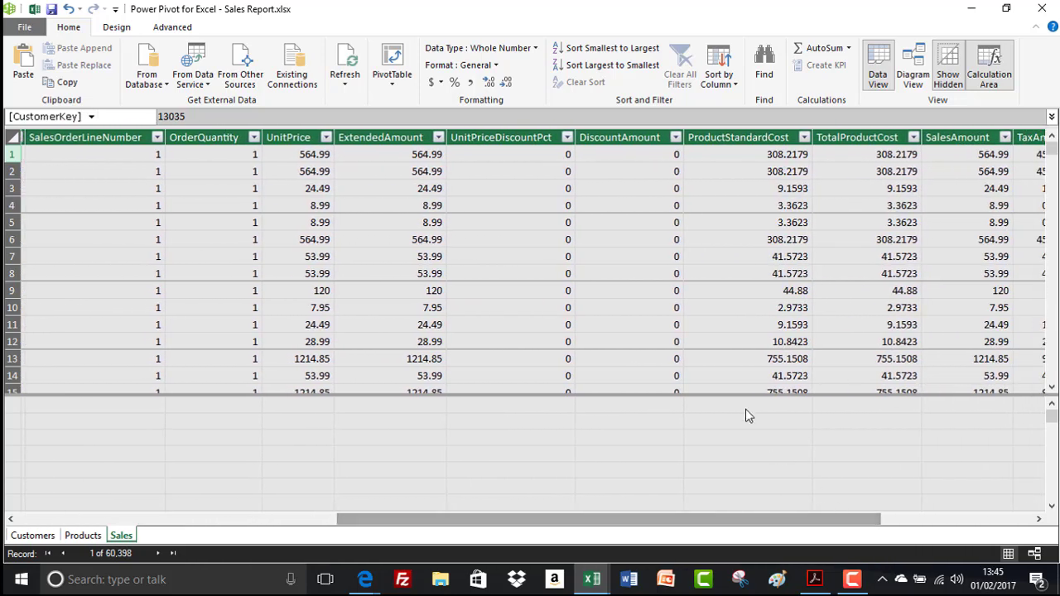
left_click(290, 137)
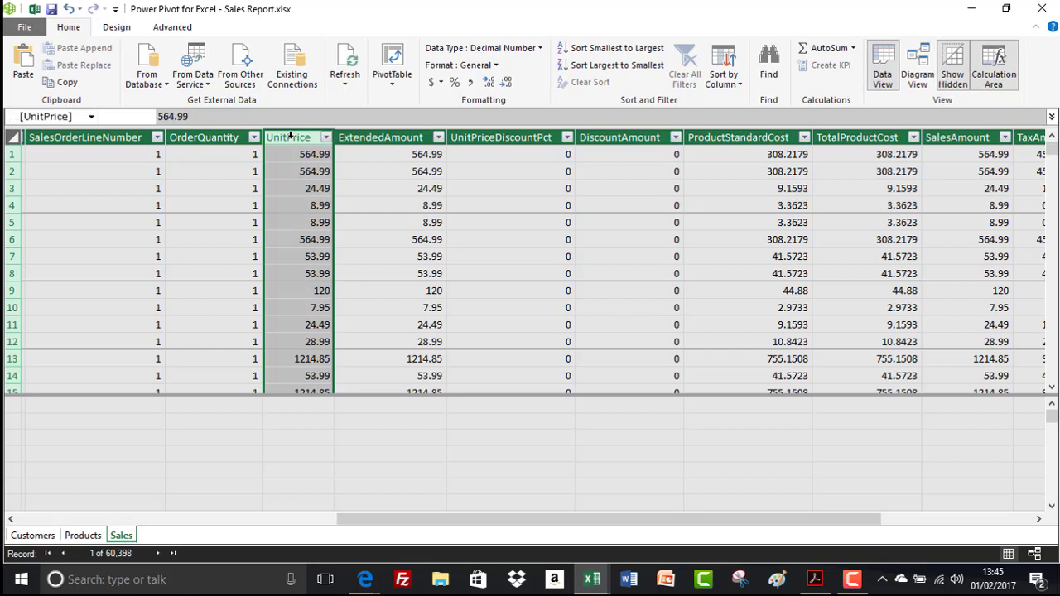
Step: Change UnitPrice's data type to Currency, accepting the possible data-loss warning
left_click(532, 49)
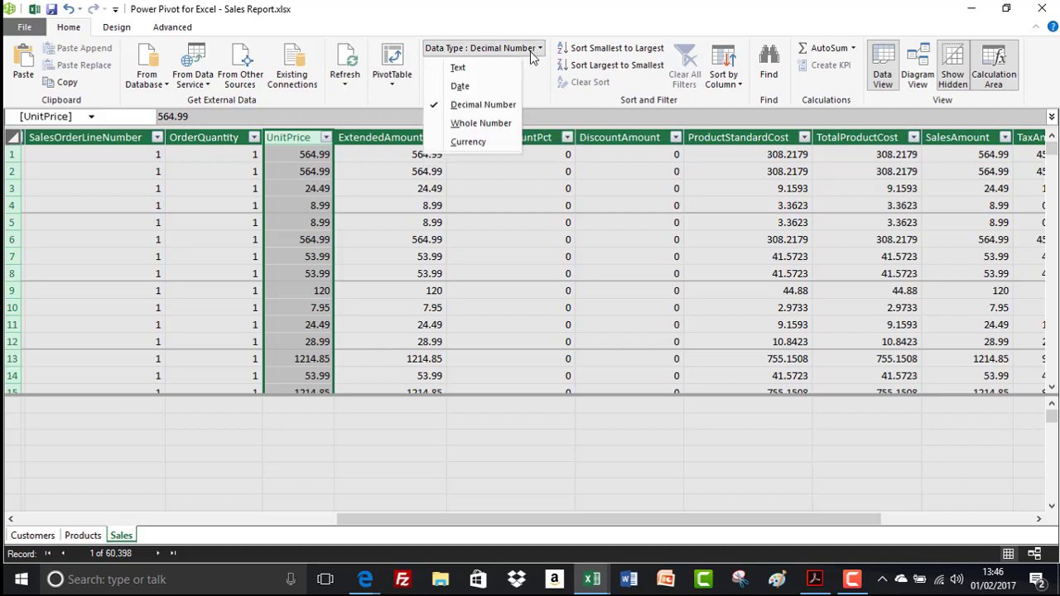
left_click(480, 146)
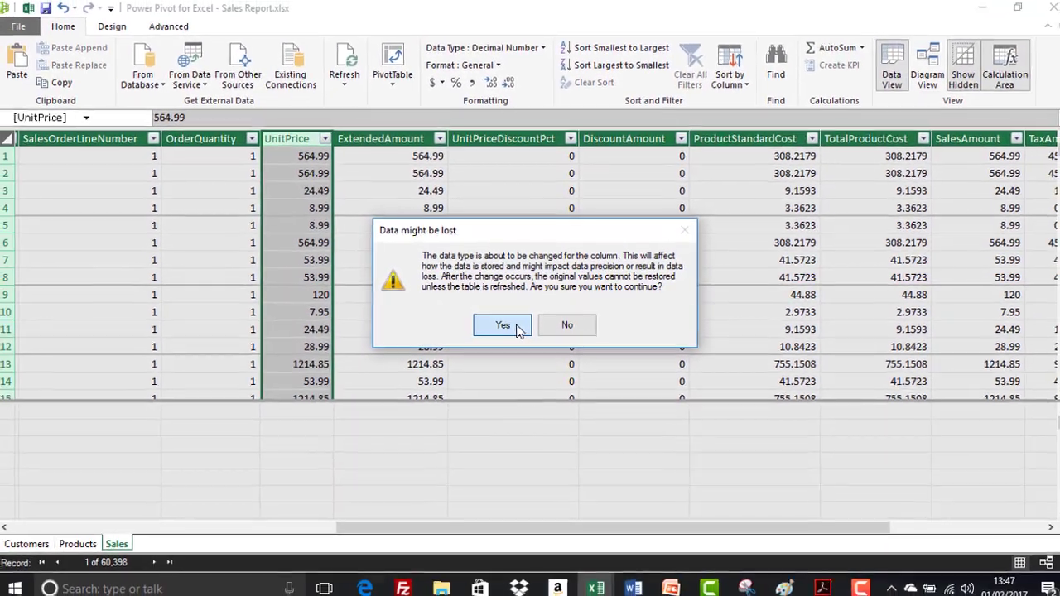
left_click(516, 328)
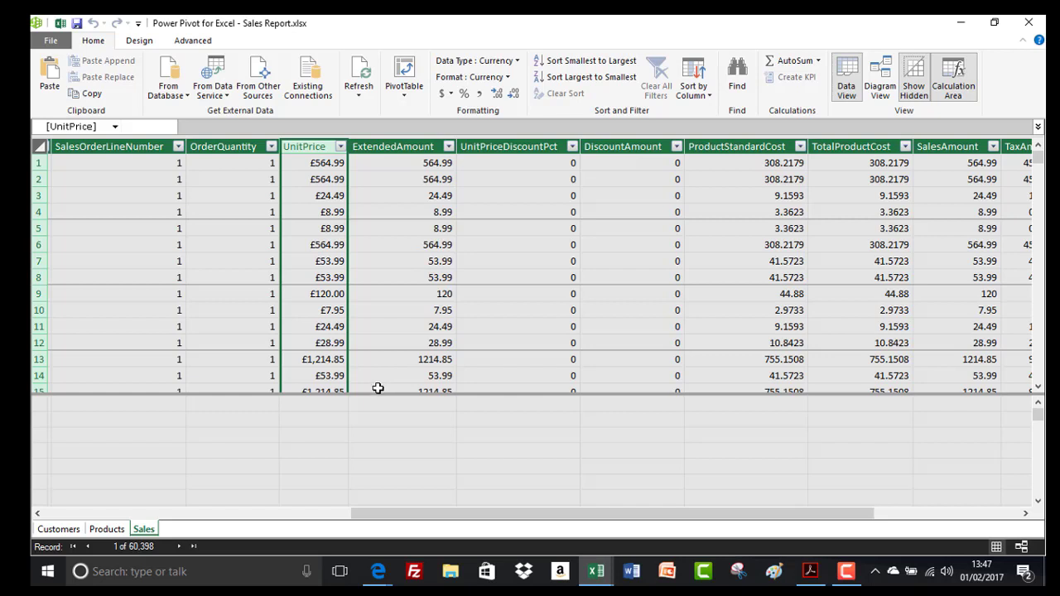
Step: Convert the ExtendedAmount column to the Currency data type, confirming the warning
left_click(434, 163)
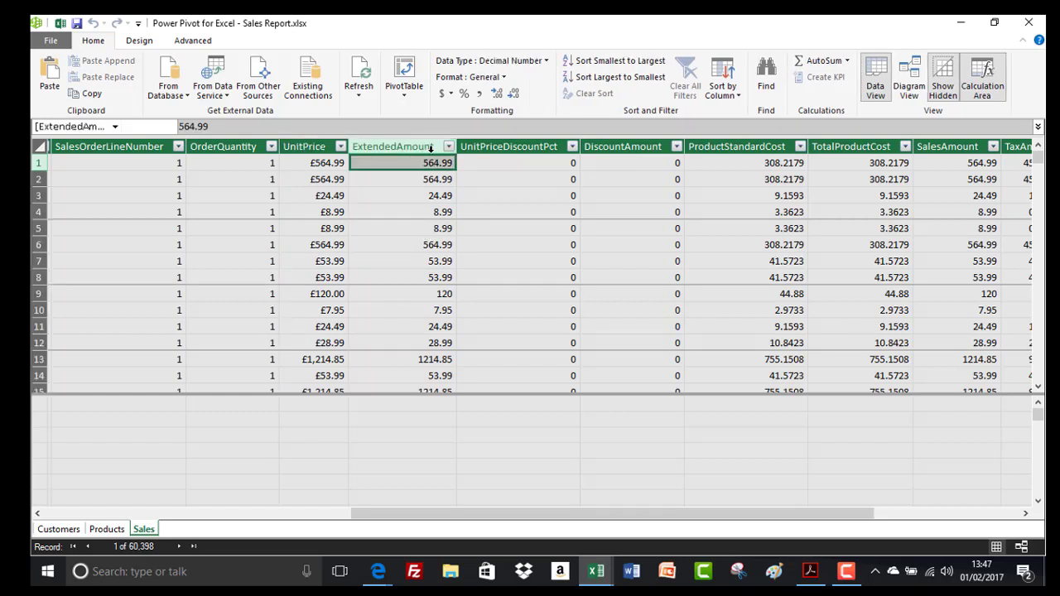
left_click(542, 63)
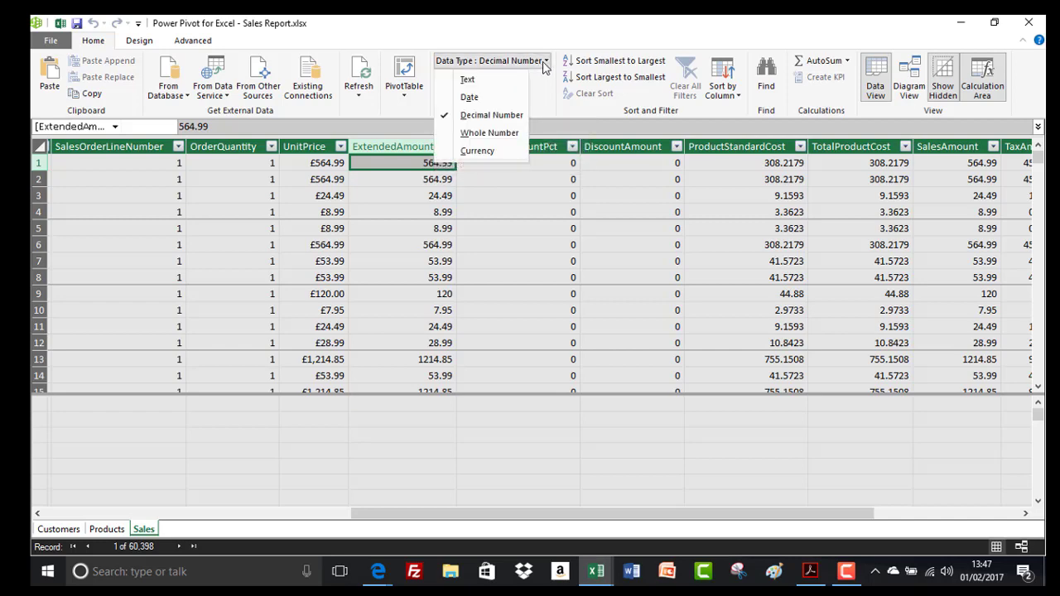
left_click(480, 152)
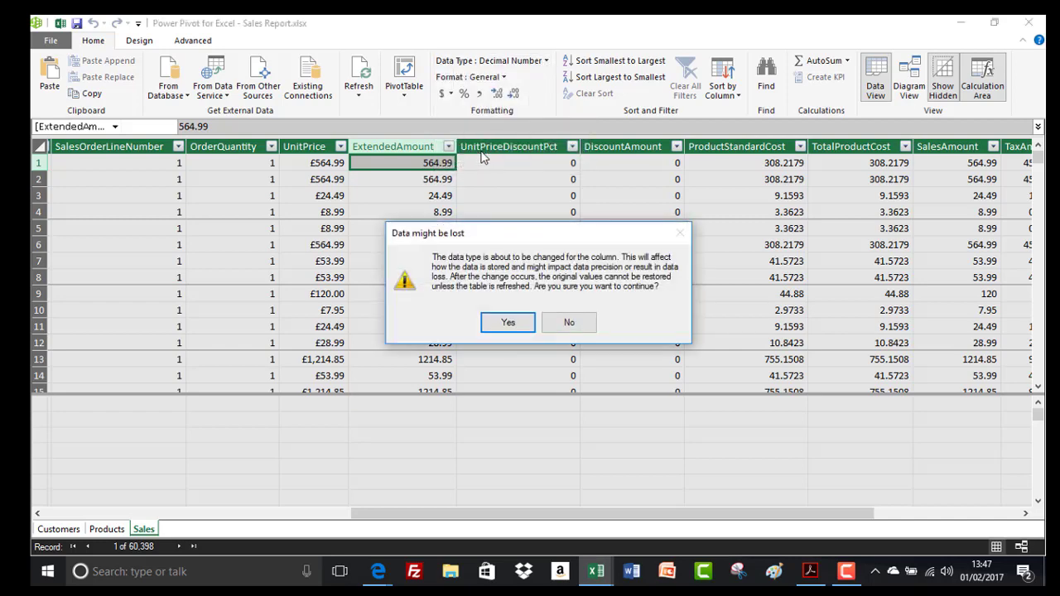
left_click(495, 324)
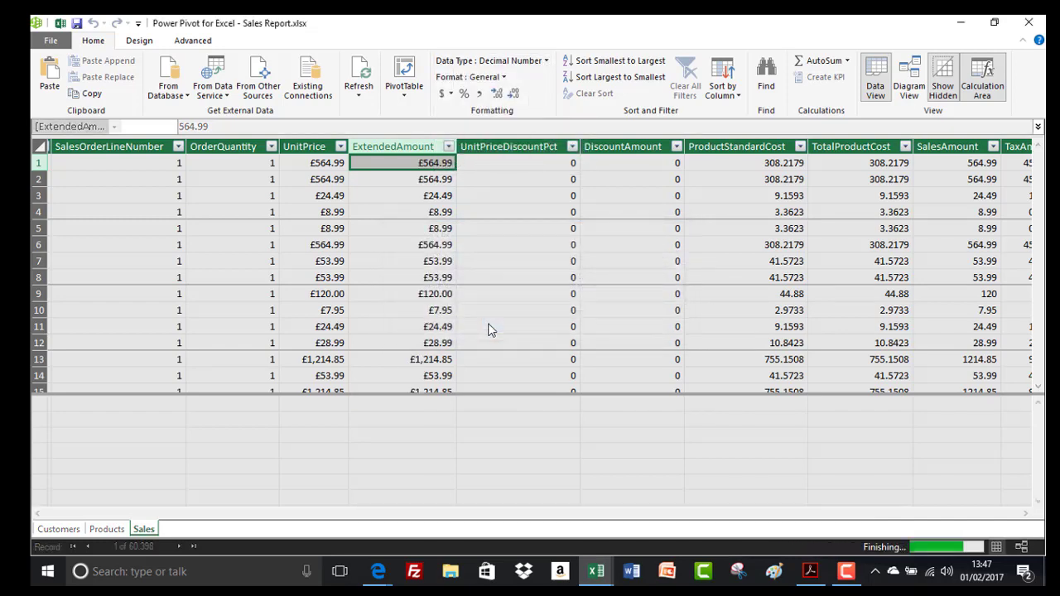
Step: Review the Format list, currency symbols and More Formats settings, leaving UK pounds unchanged
left_click(507, 77)
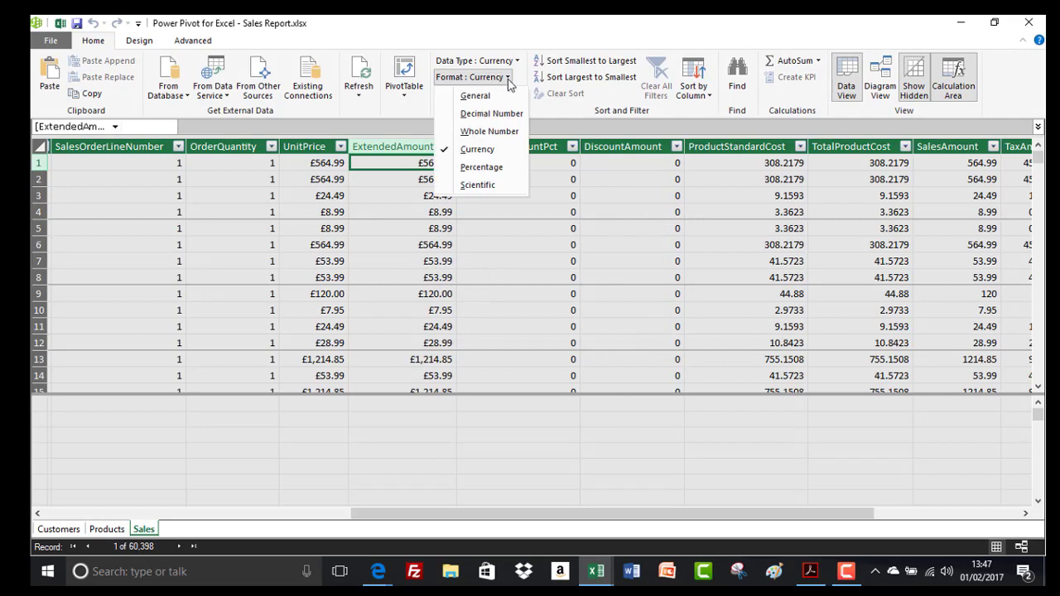
left_click(485, 152)
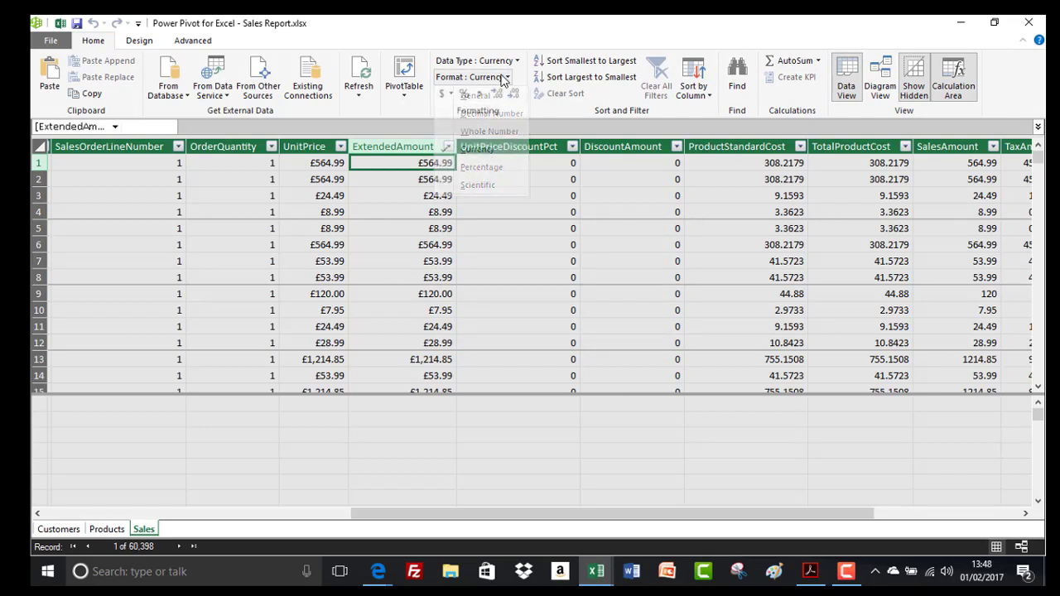
left_click(451, 95)
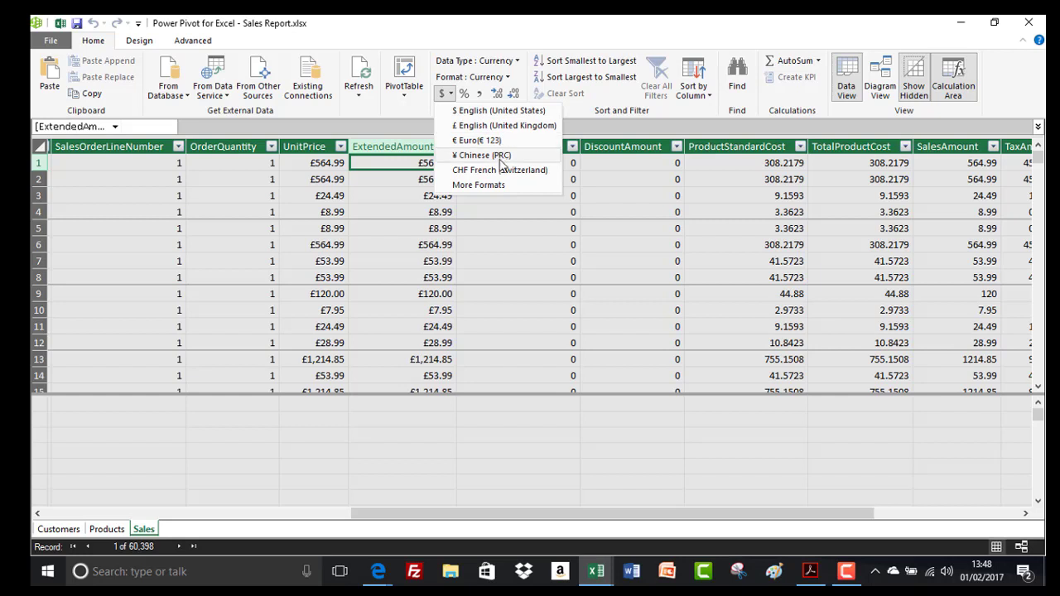
left_click(492, 186)
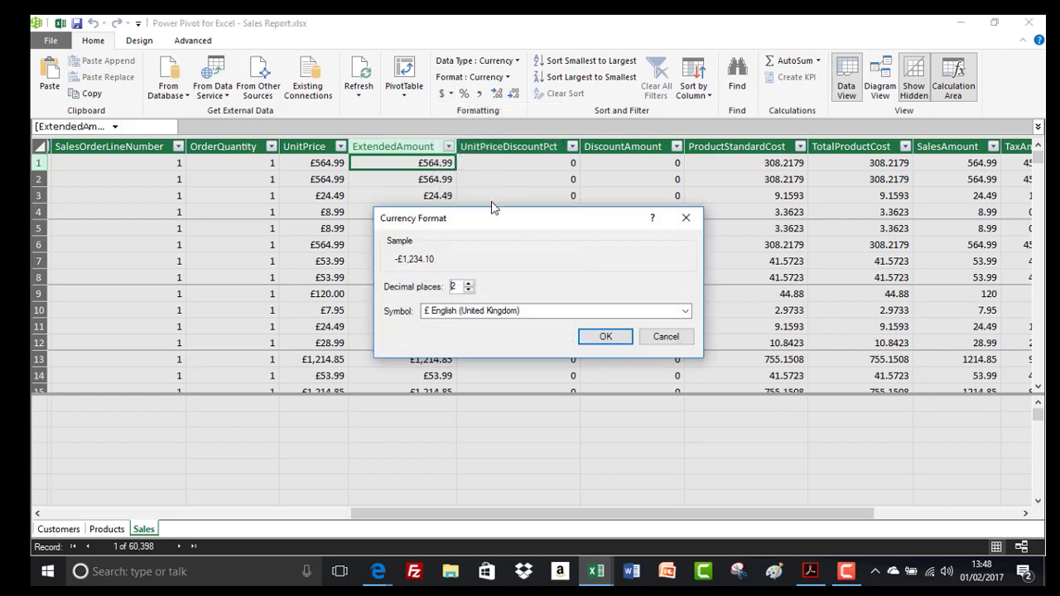
left_click(683, 311)
left_click_drag(686, 340, 686, 379)
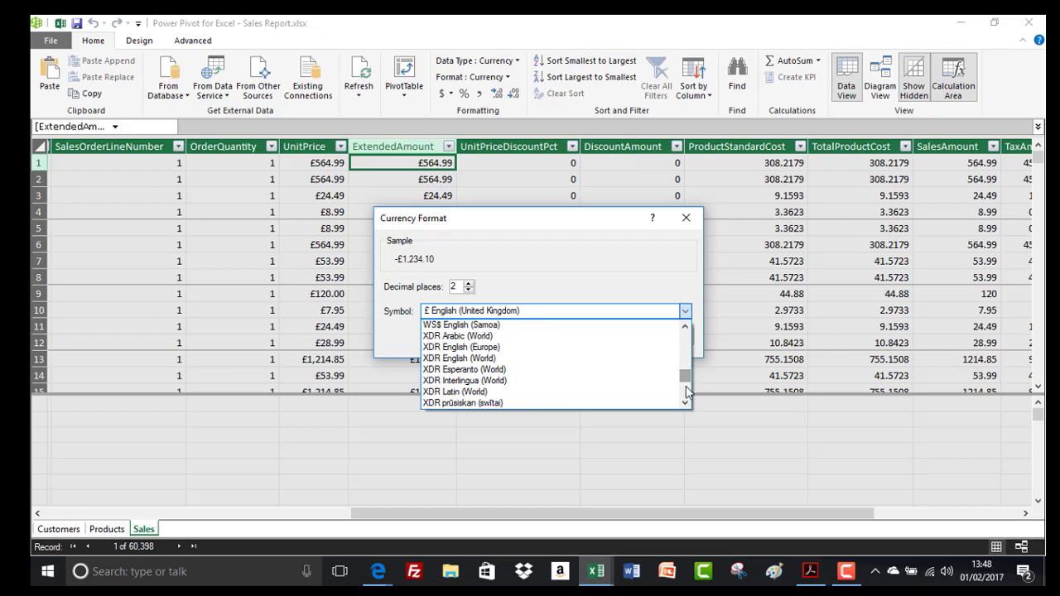
left_click(688, 219)
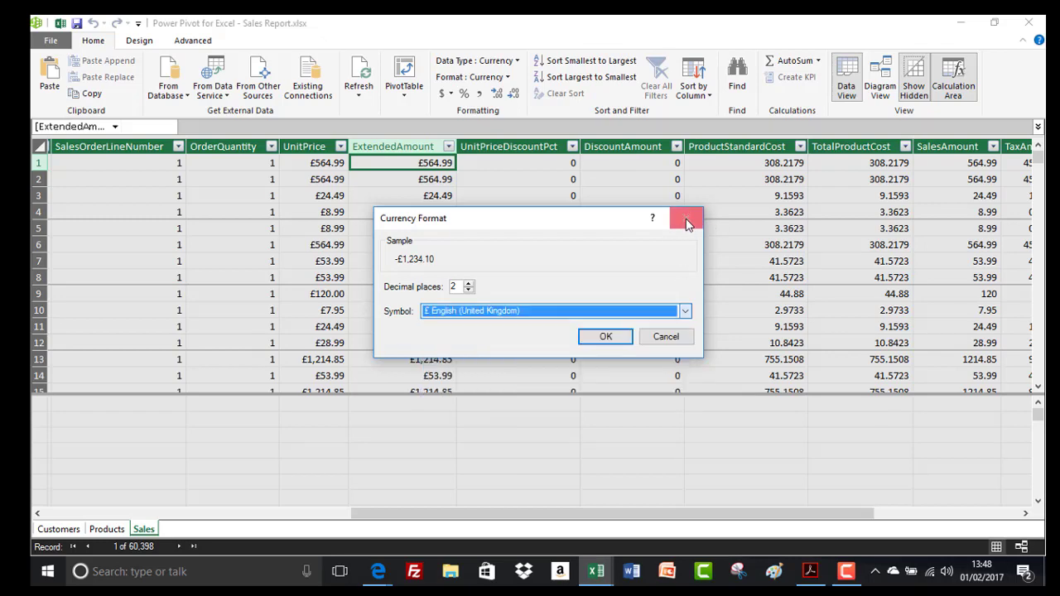
left_click(665, 341)
left_click_drag(535, 516, 658, 519)
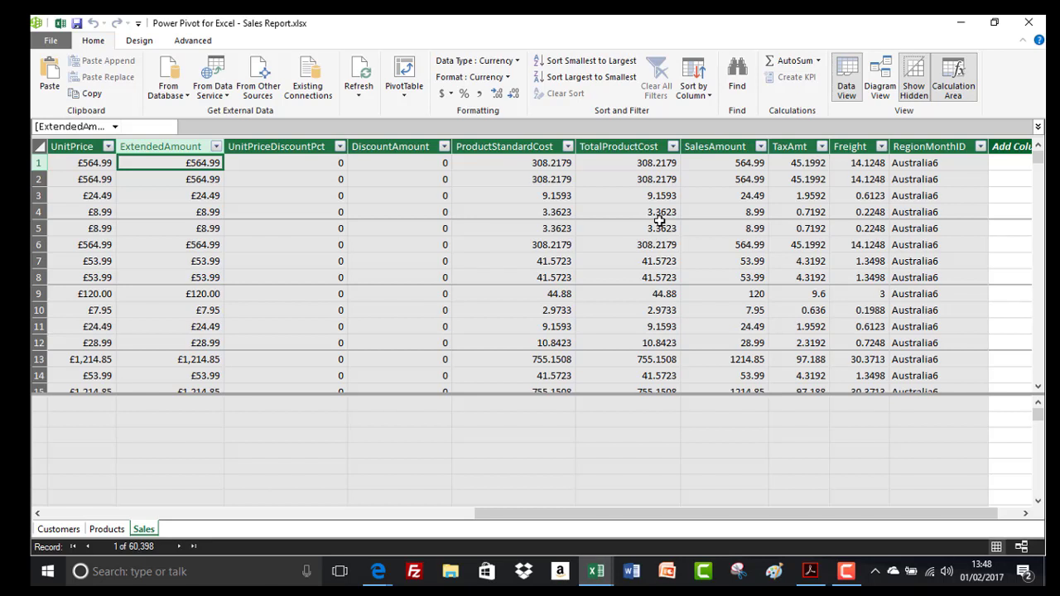
Step: Make ProductStandardCost through Freight Currency columns using £ English (United Kingdom)
left_click(572, 147)
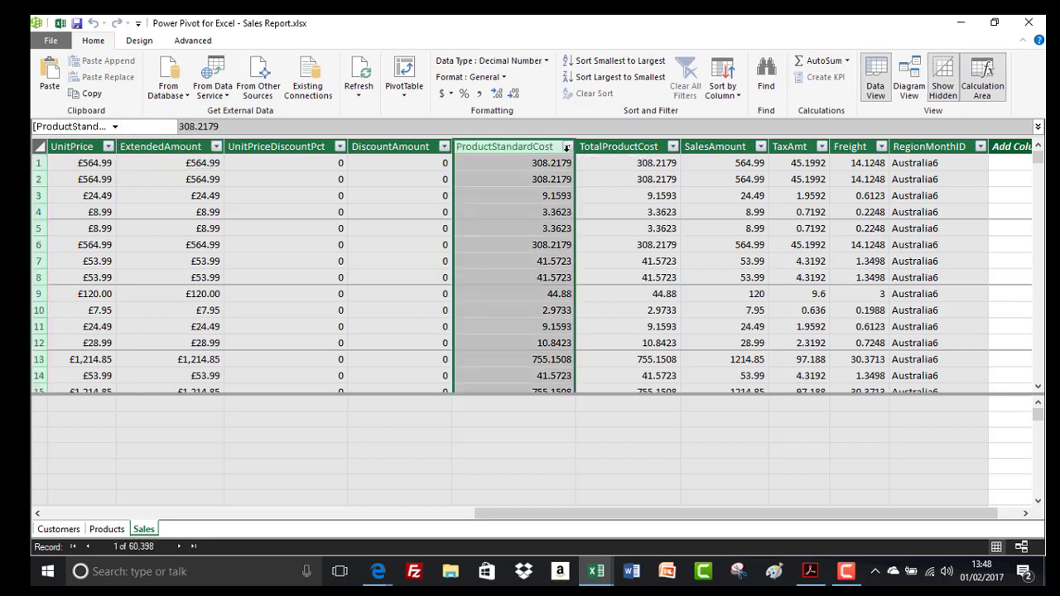
left_click_drag(572, 147, 848, 151)
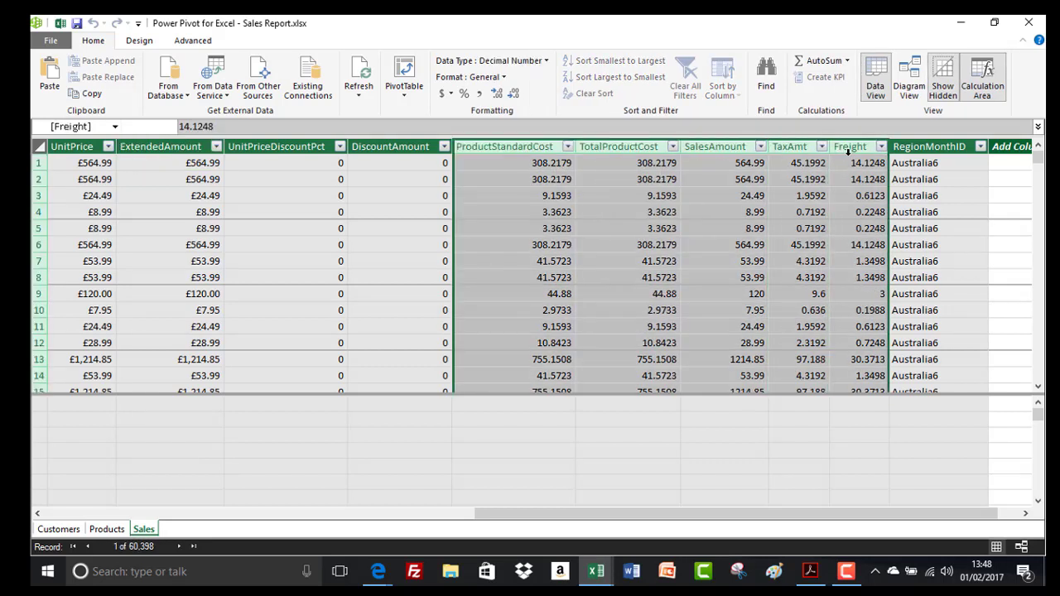
left_click(546, 61)
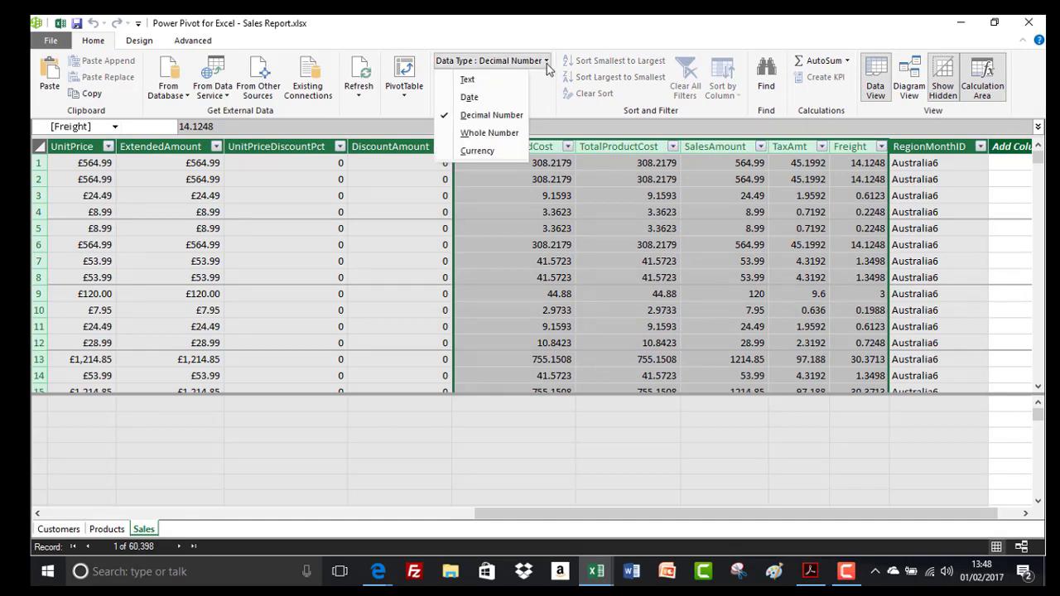
left_click(478, 150)
left_click(512, 324)
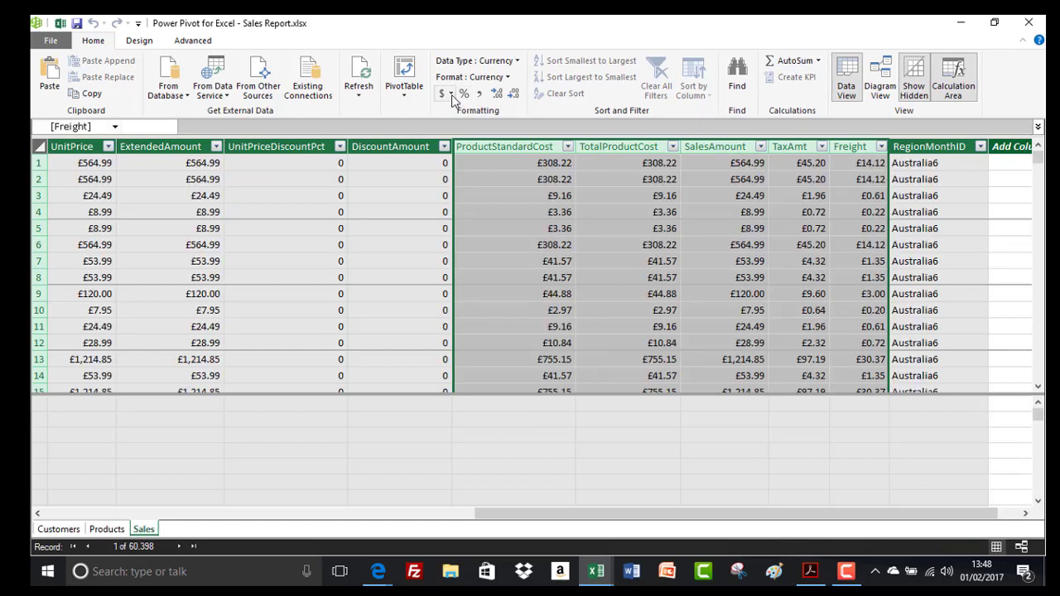
left_click(452, 94)
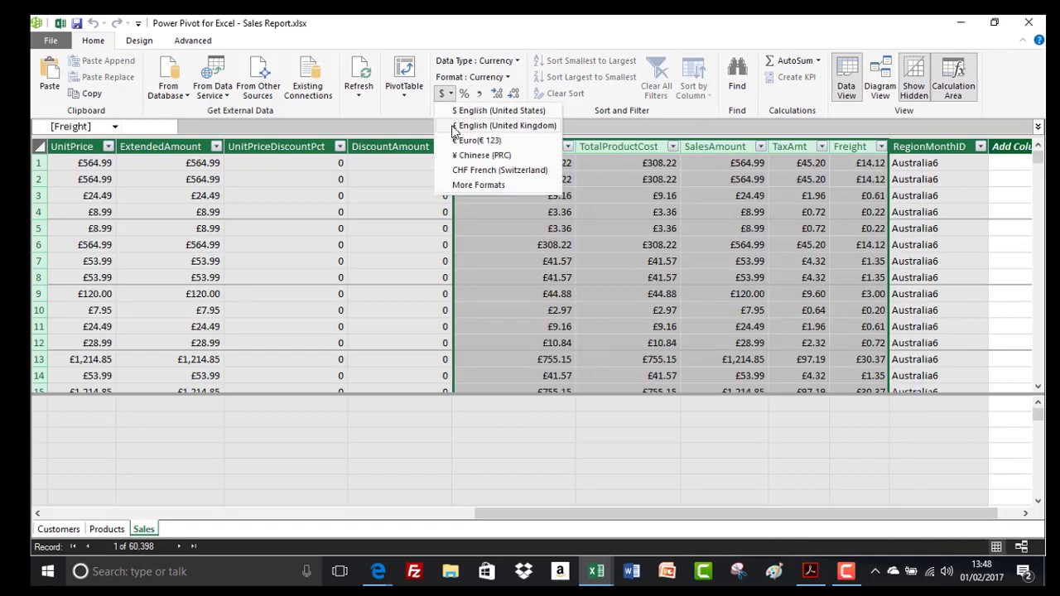
left_click(464, 125)
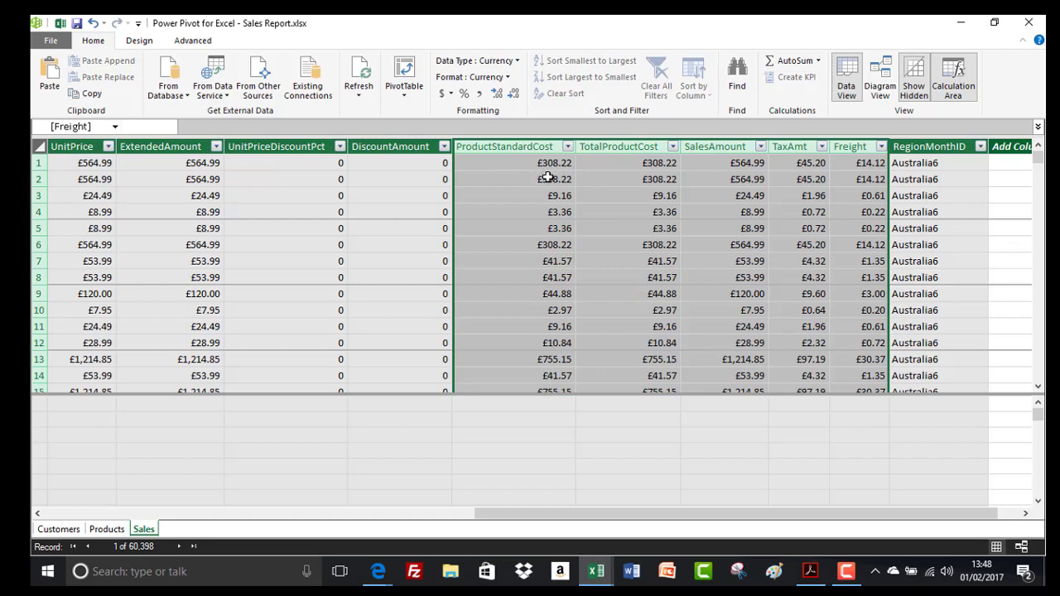
key("Left")
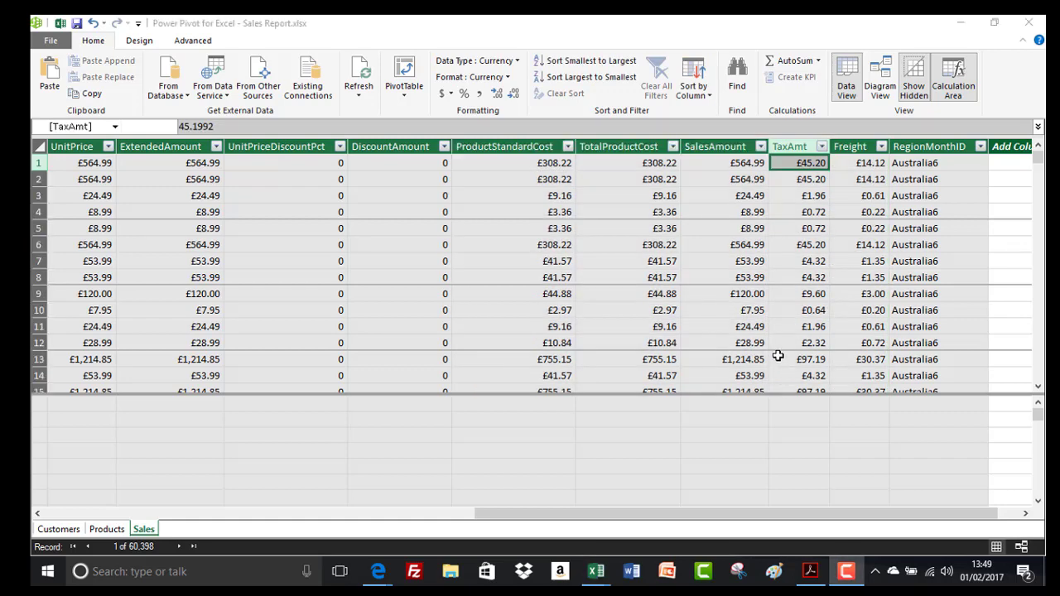